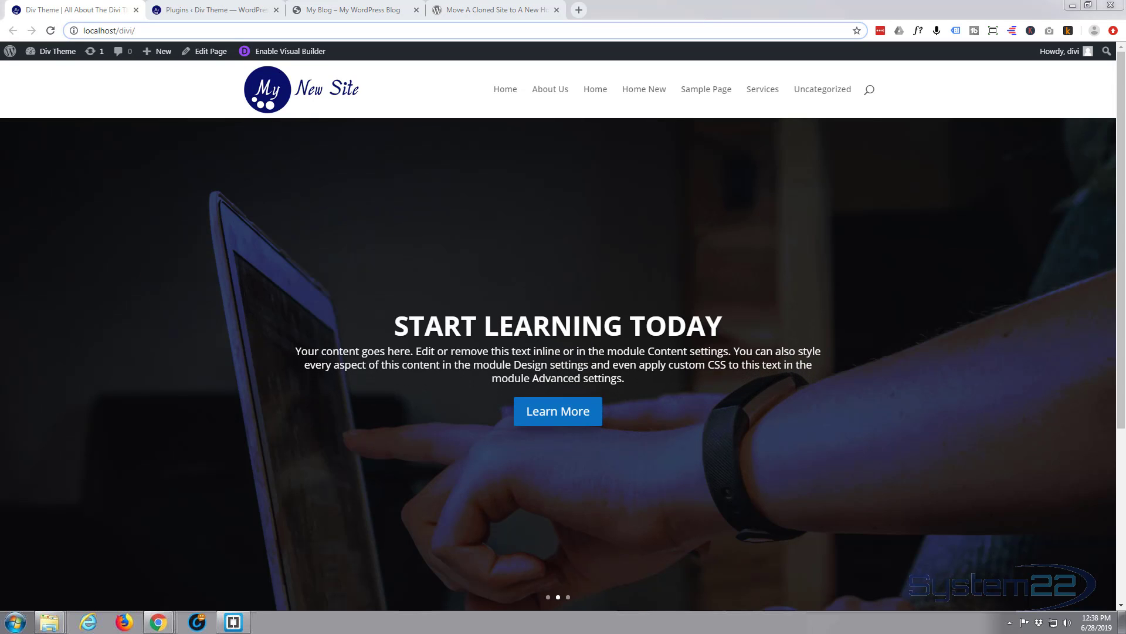
Step: Check the WPvivid download page, then go to the local Divi site's Plugins page
click(472, 12)
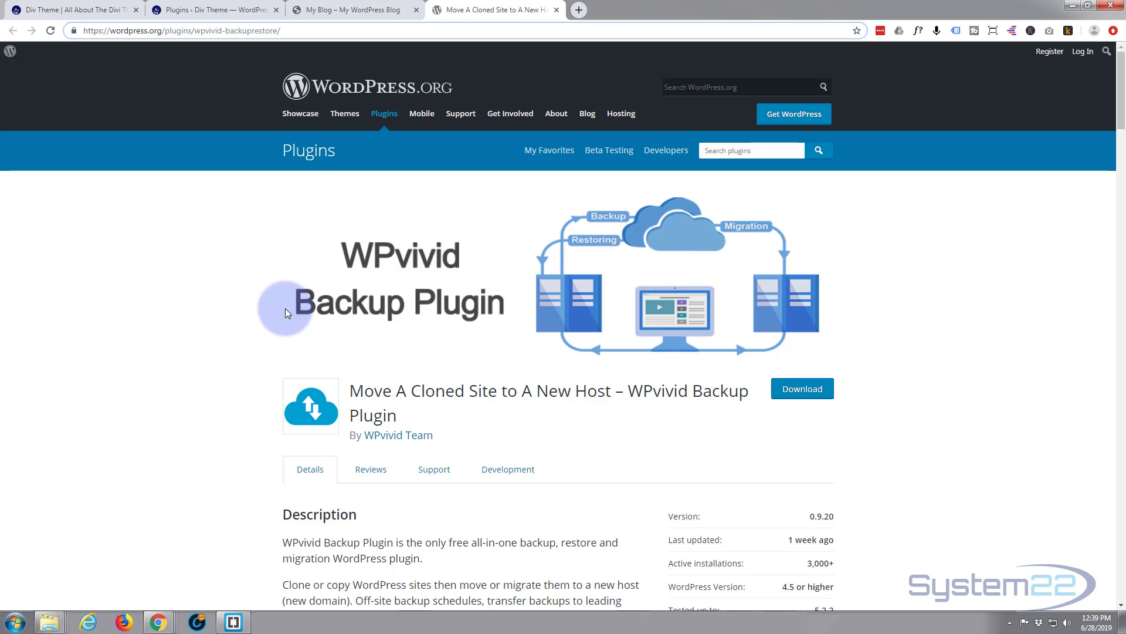
click(47, 11)
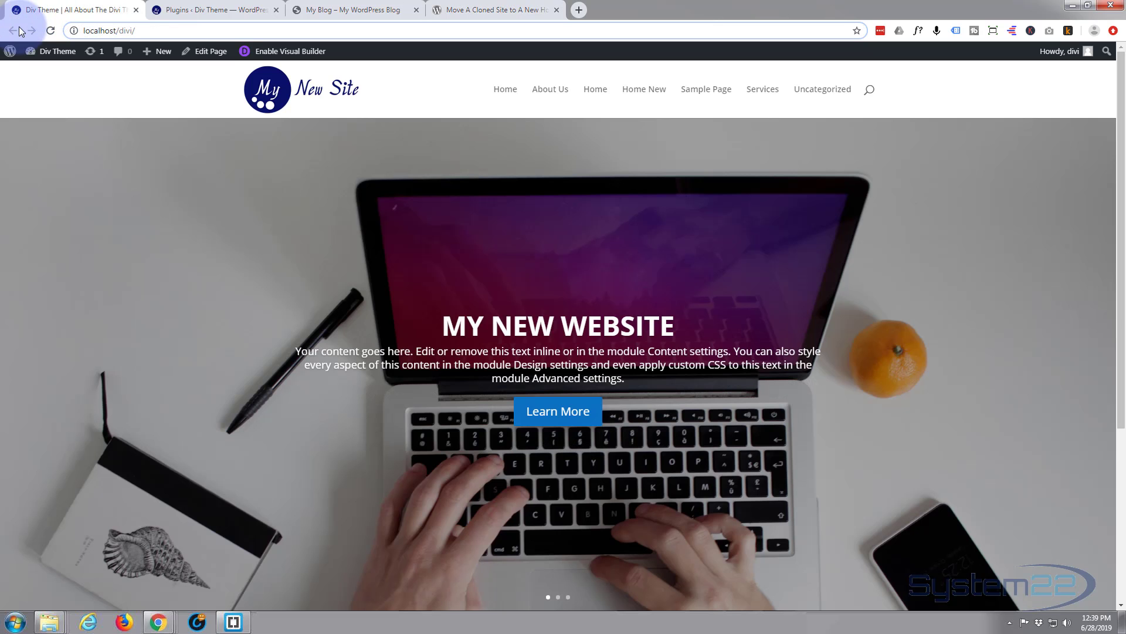
mouse_move(52, 53)
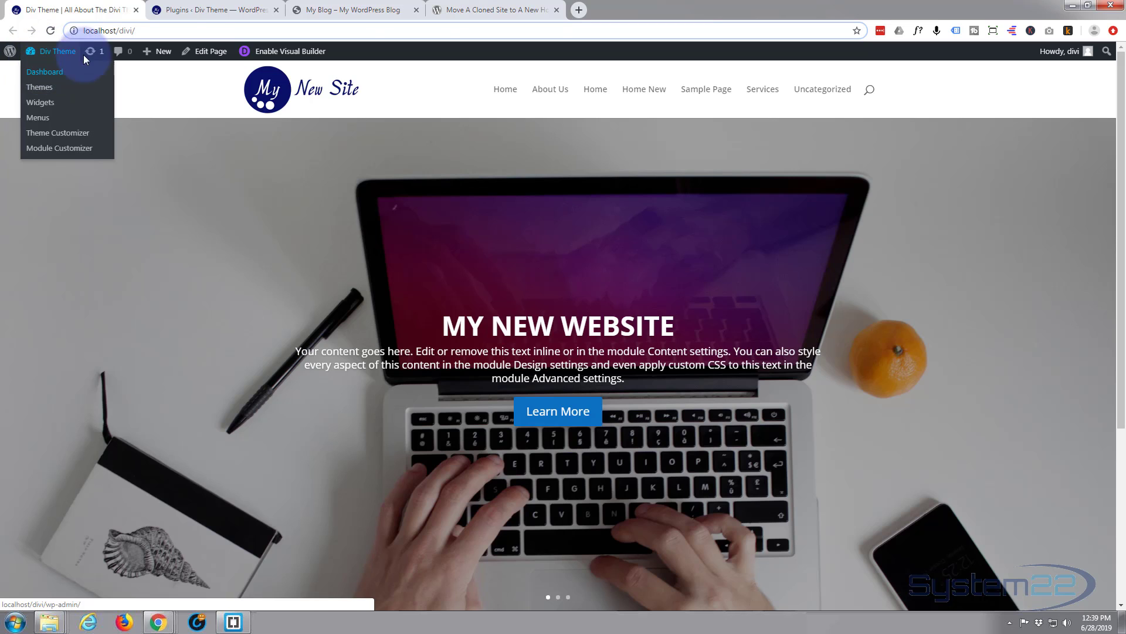
click(181, 10)
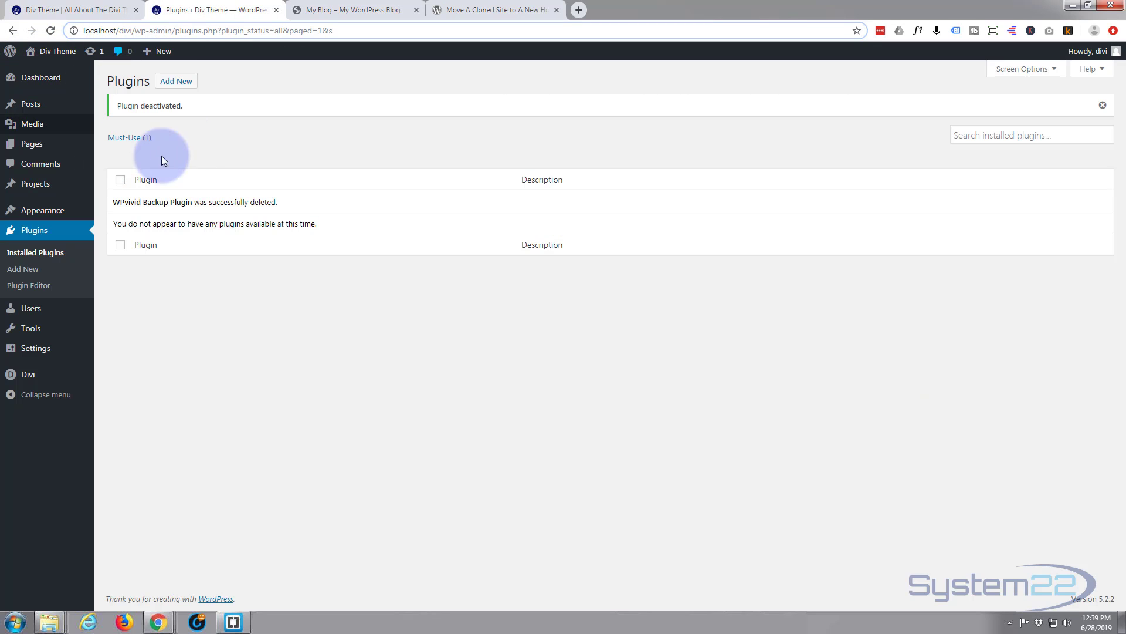
Step: Upload the WPvivid 0.9.20 zip as a new plugin, install it and activate it
click(175, 82)
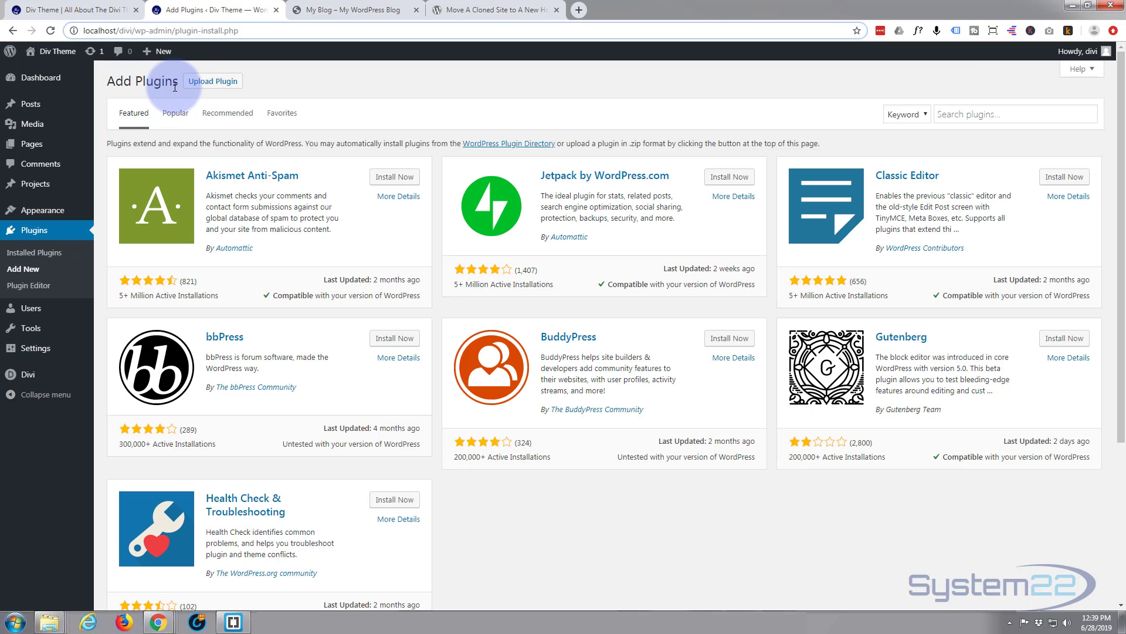
click(214, 81)
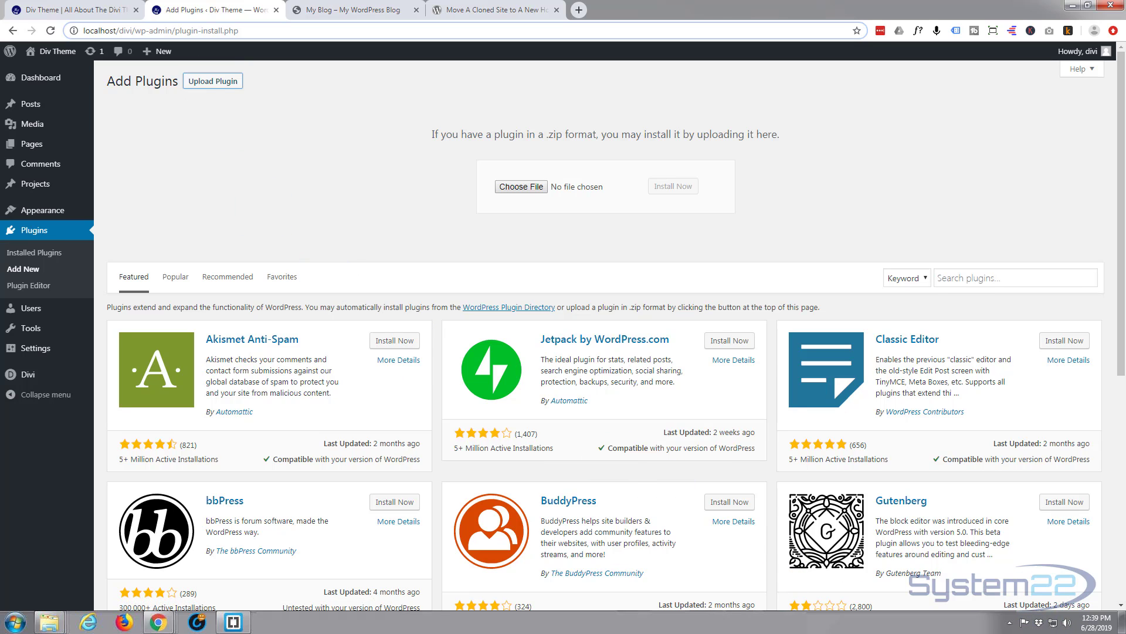
drag(1125, 470, 587, 184)
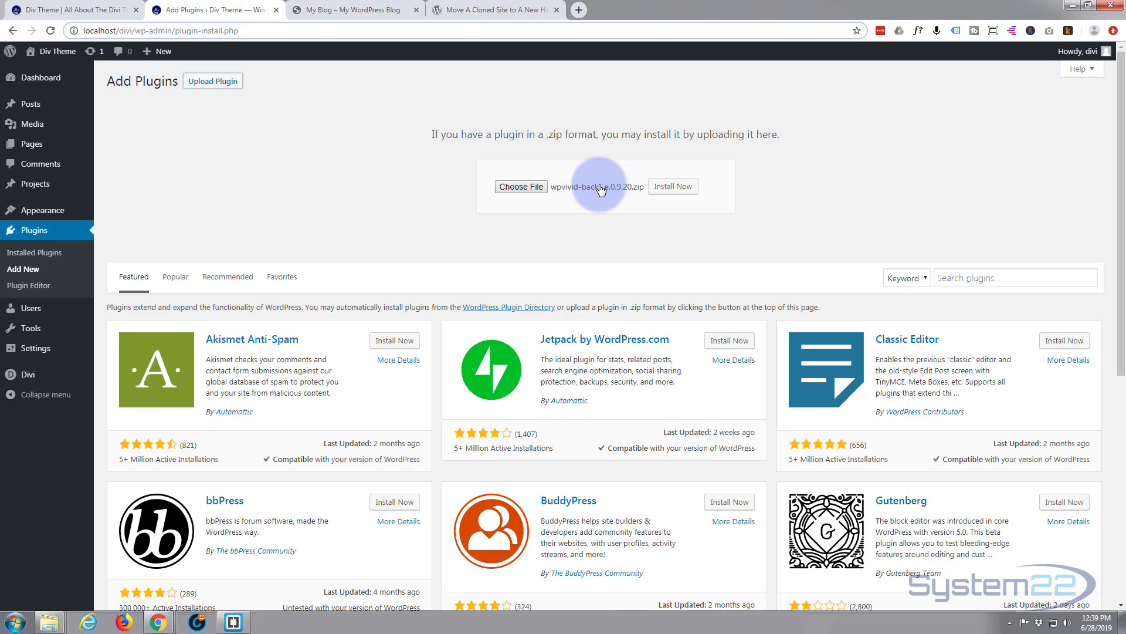
click(690, 187)
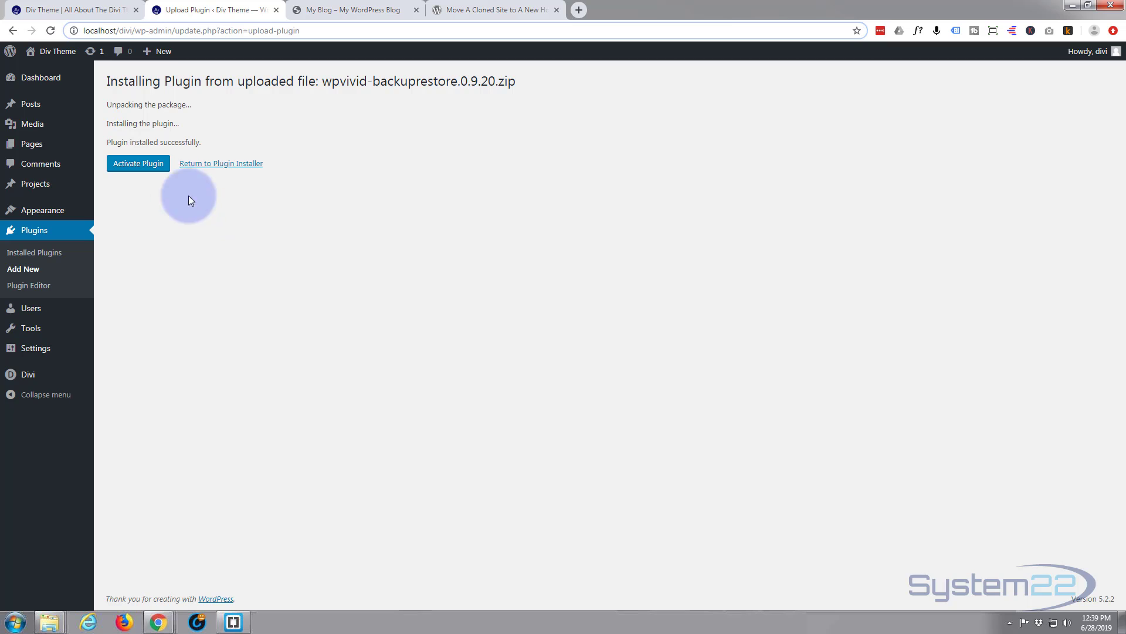
click(142, 164)
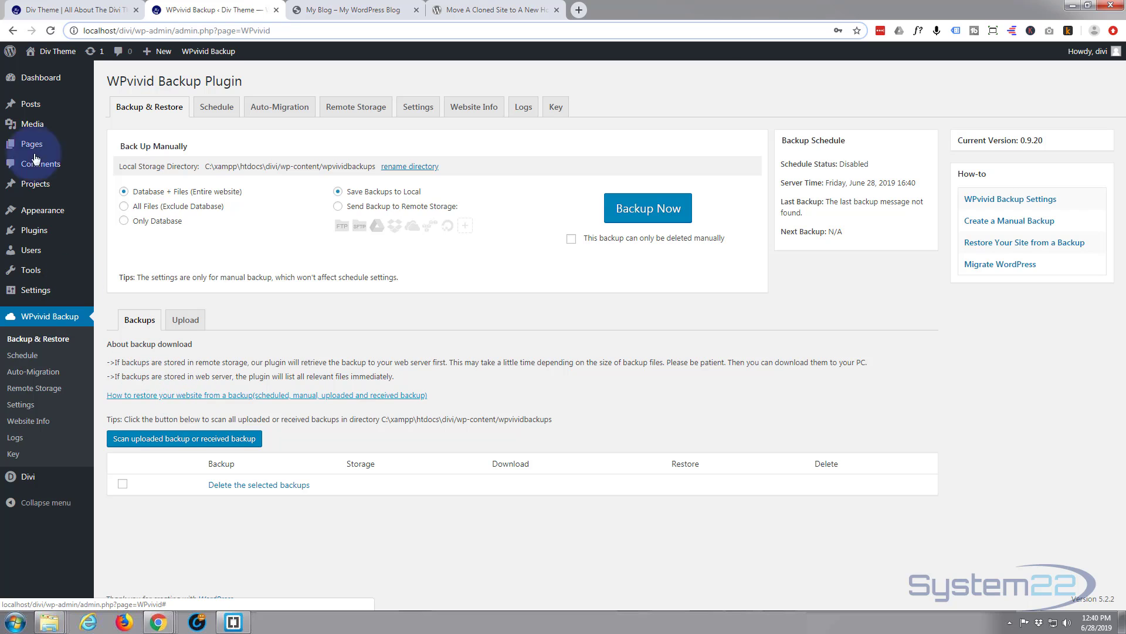
click(66, 13)
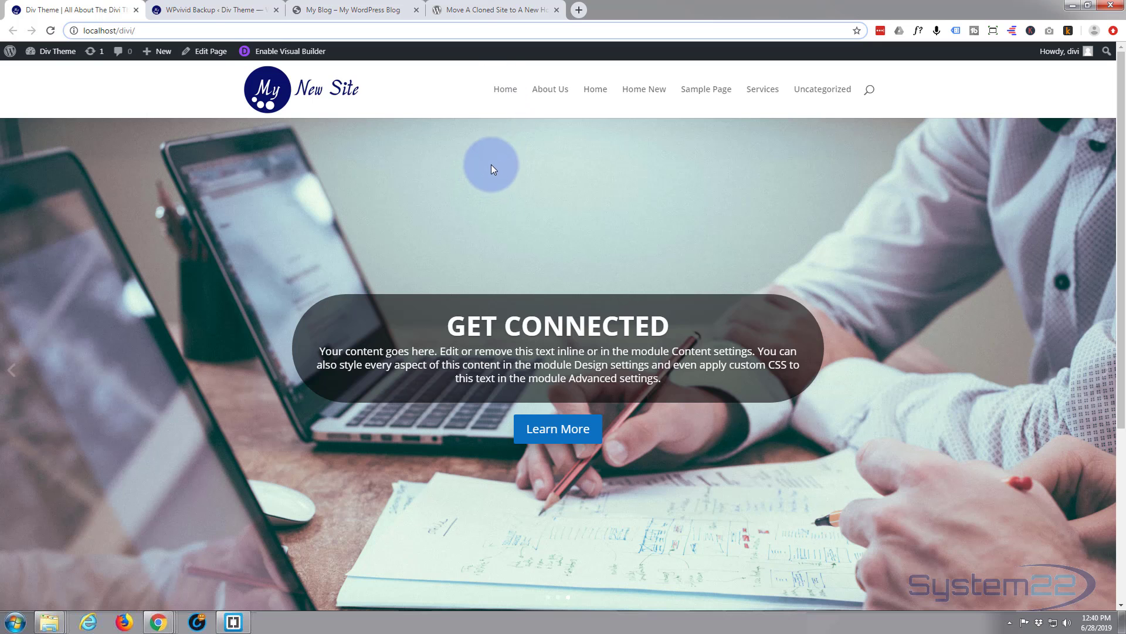
scroll(493, 163, down, 5)
scroll(497, 159, up, 5)
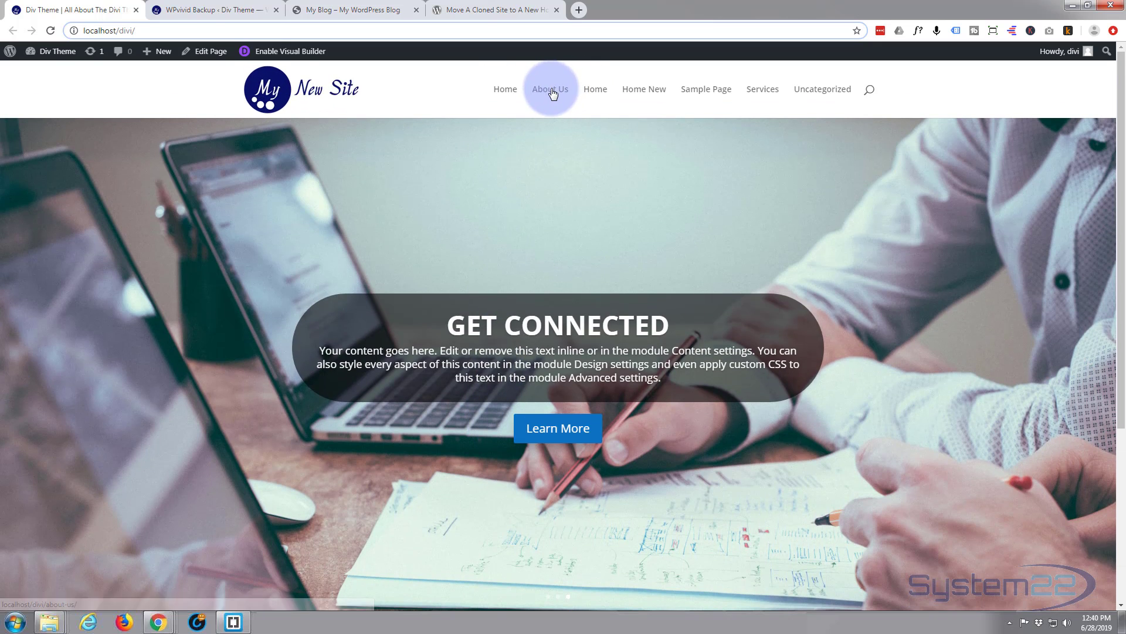
click(551, 91)
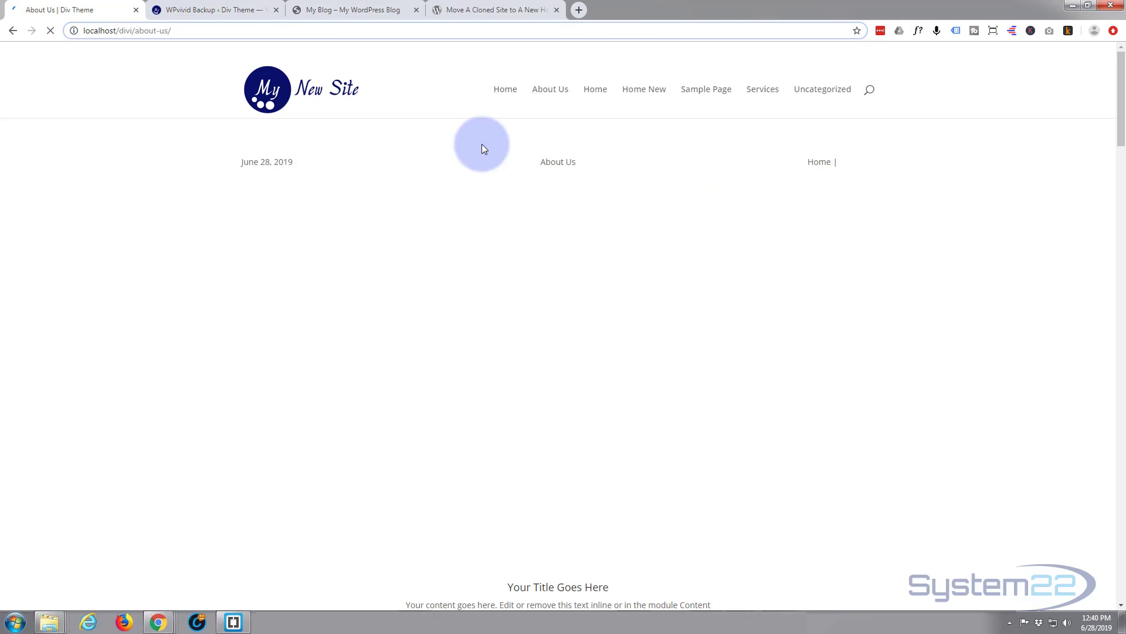
scroll(483, 143, down, 10)
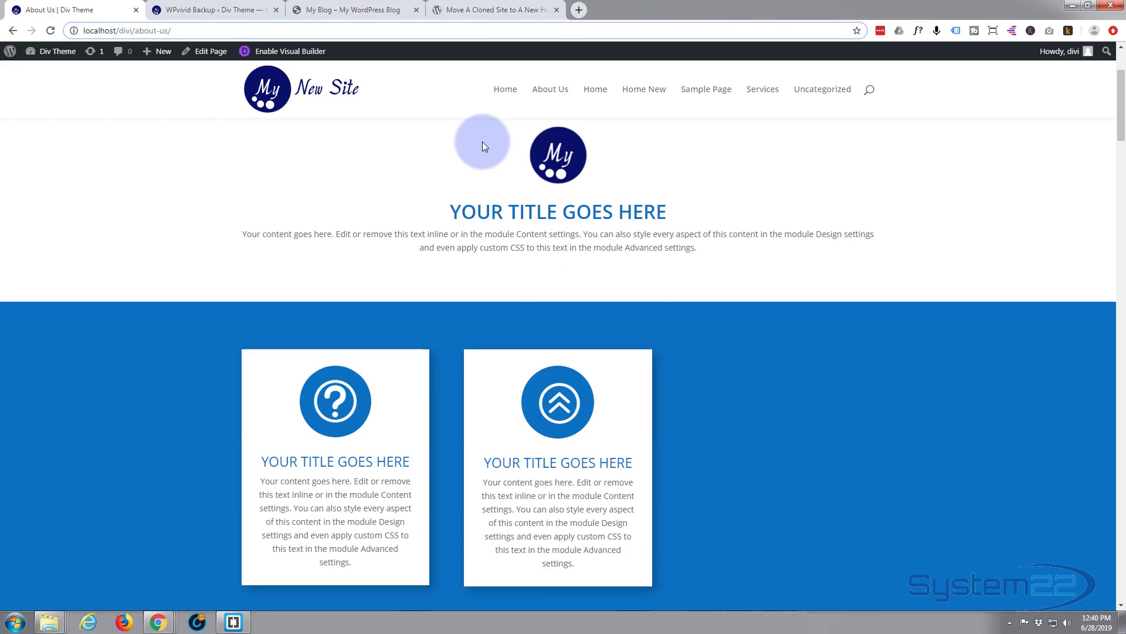
scroll(483, 143, down, 15)
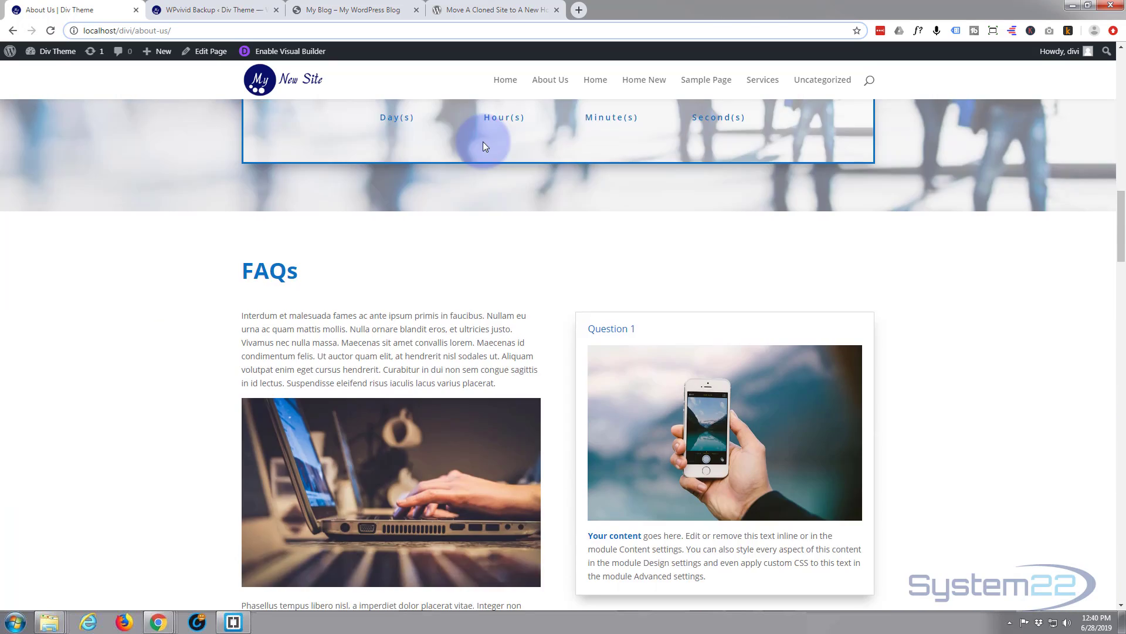
scroll(484, 146, down, 15)
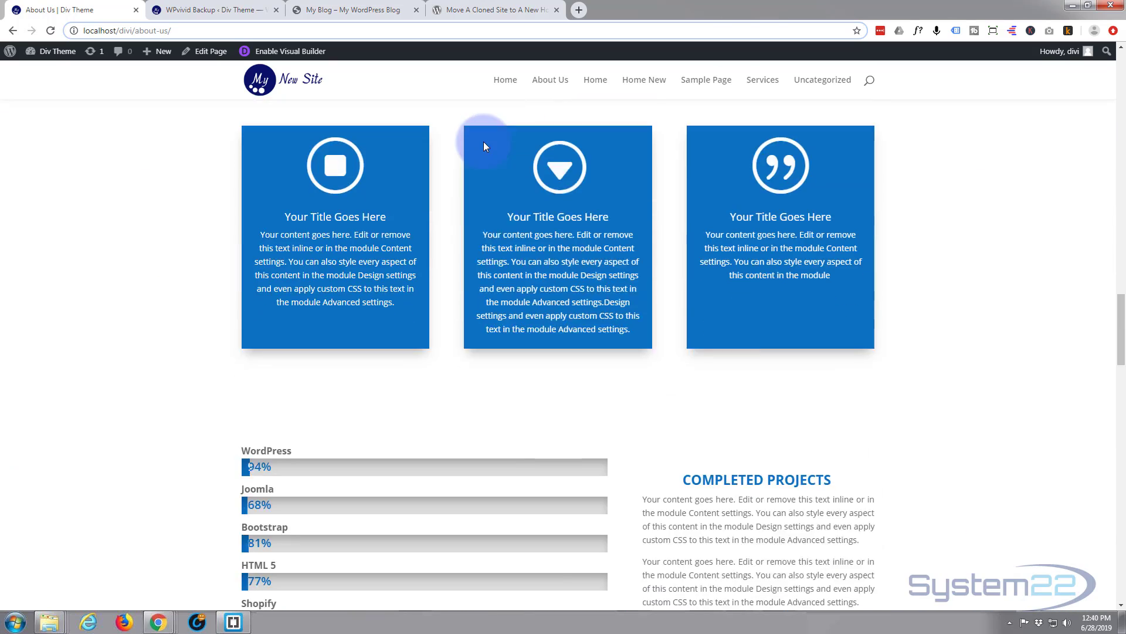
scroll(485, 147, down, 15)
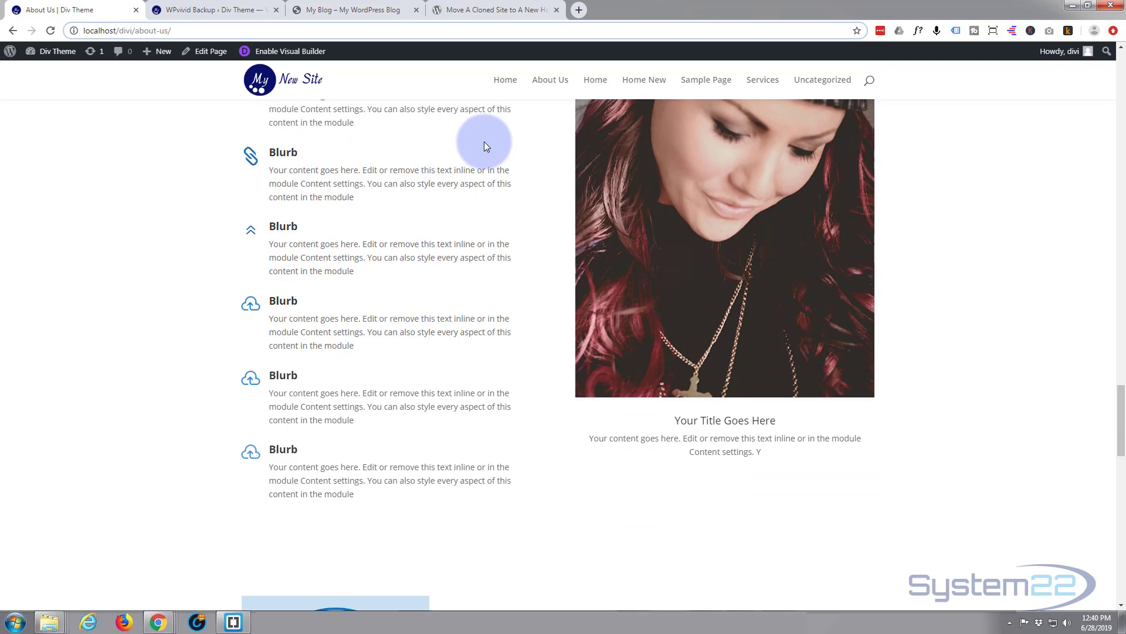
scroll(484, 144, down, 15)
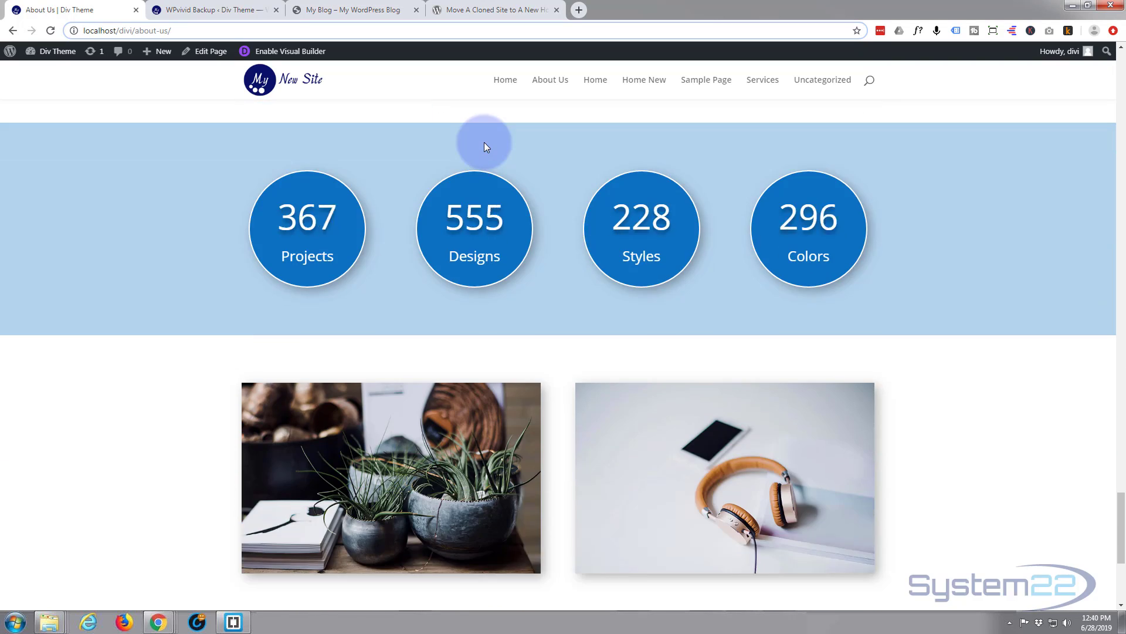
scroll(484, 142, up, 15)
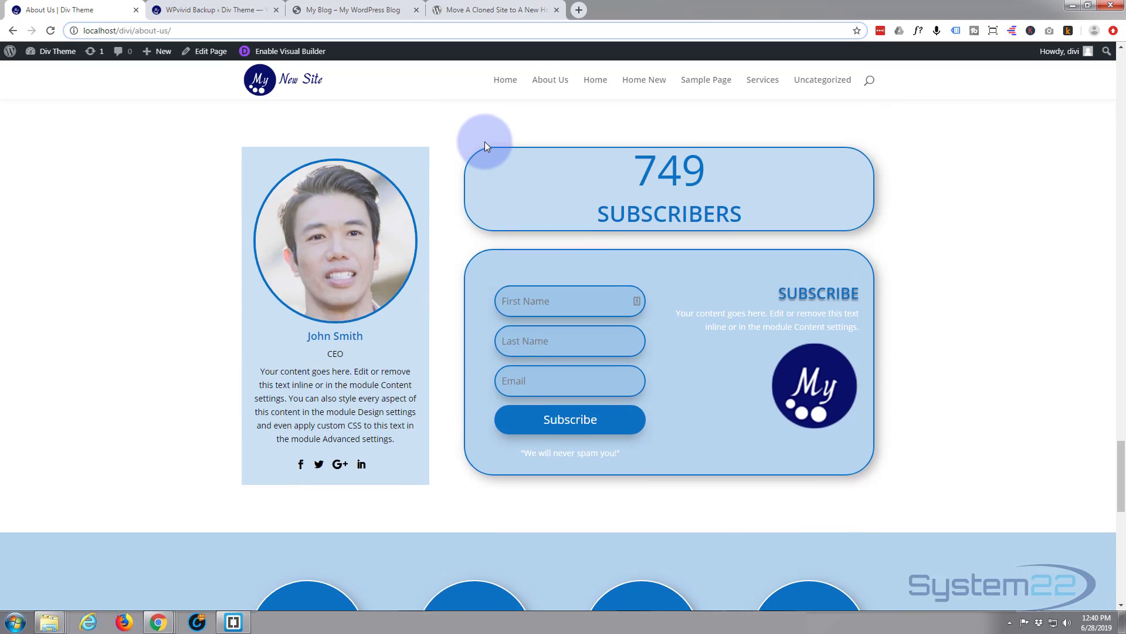
scroll(485, 144, up, 10)
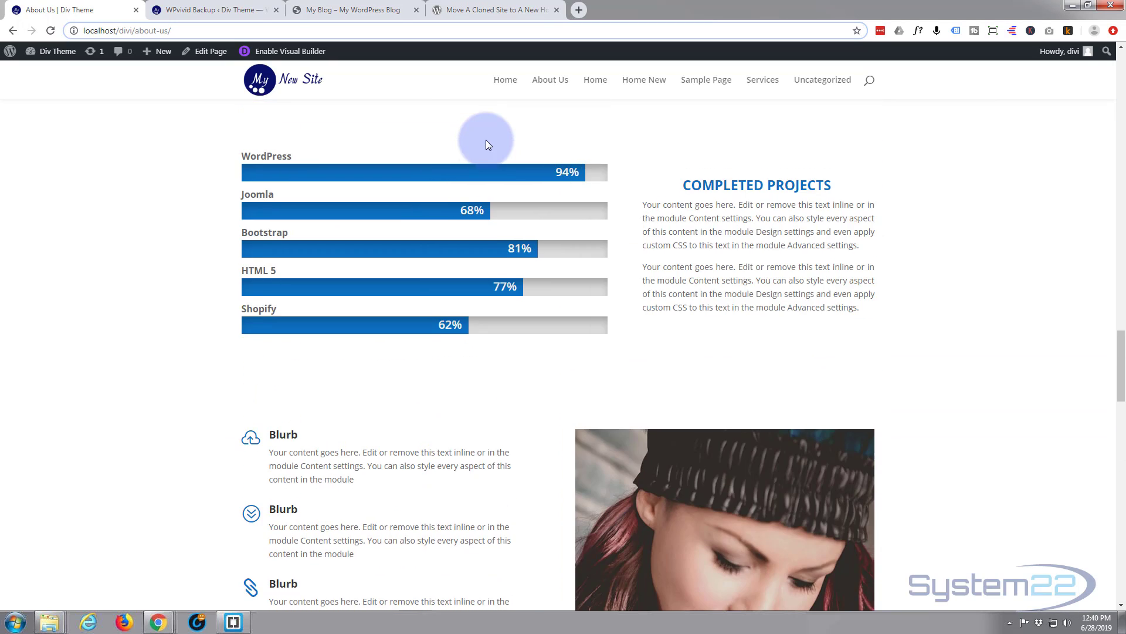
scroll(486, 140, up, 7)
click(169, 13)
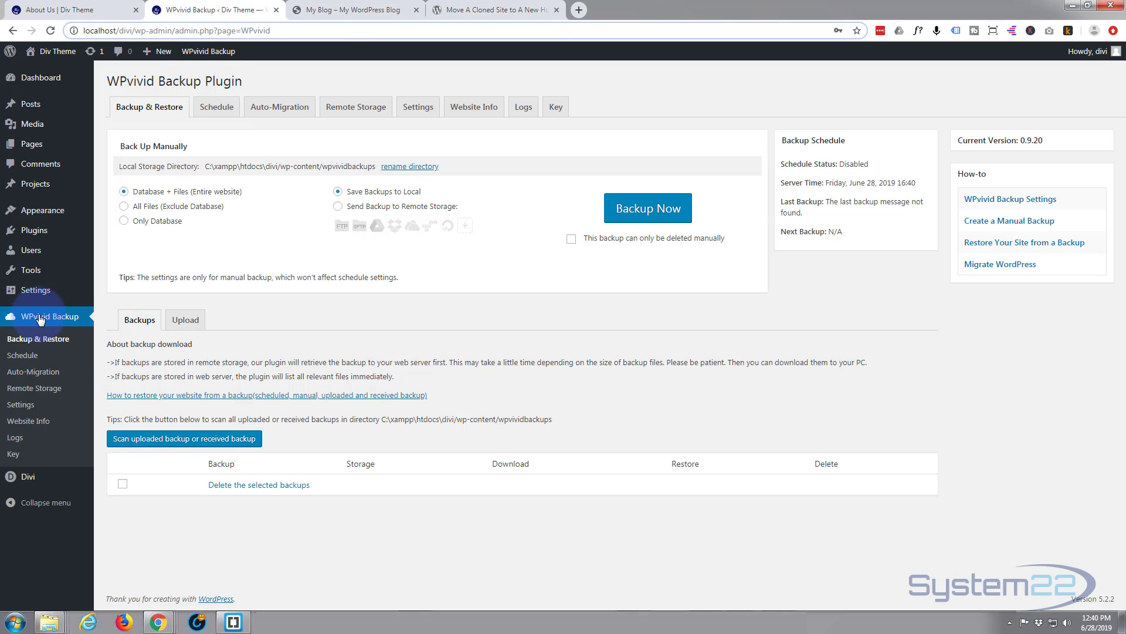
click(26, 341)
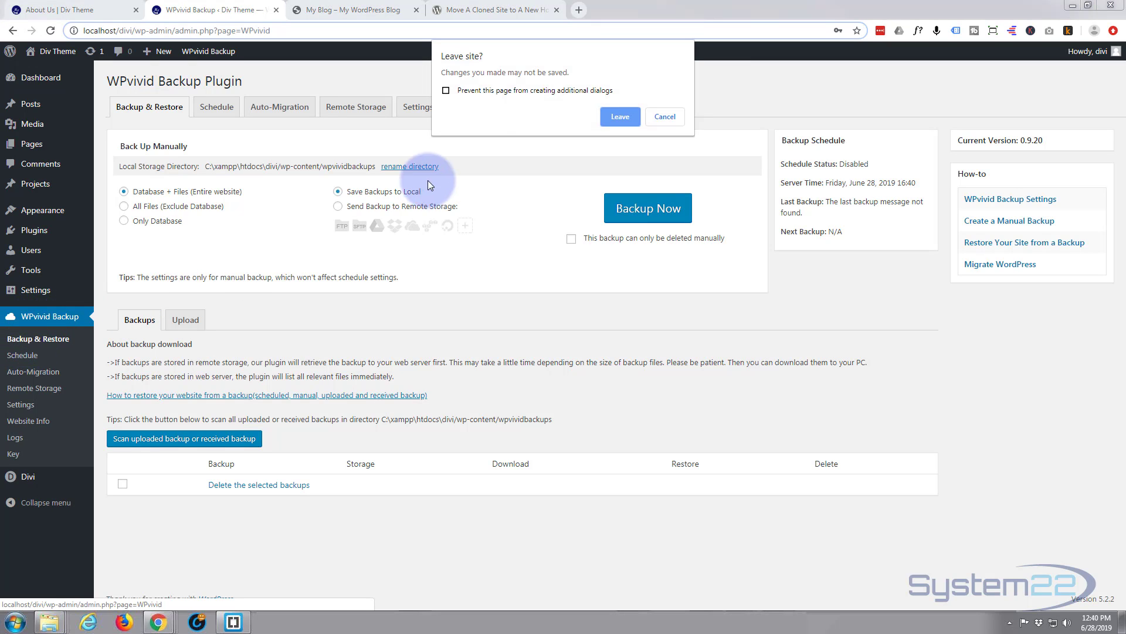
click(619, 116)
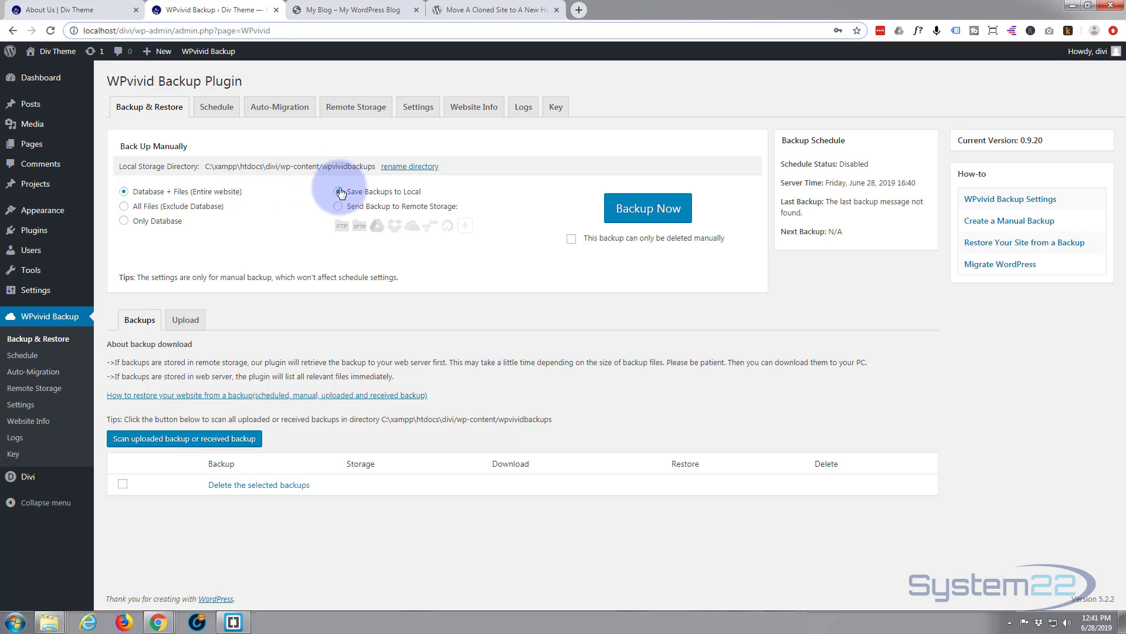
Step: Run a Database + Files backup saved locally, producing the Jun 28, 2019 16:41 manual backup
click(645, 212)
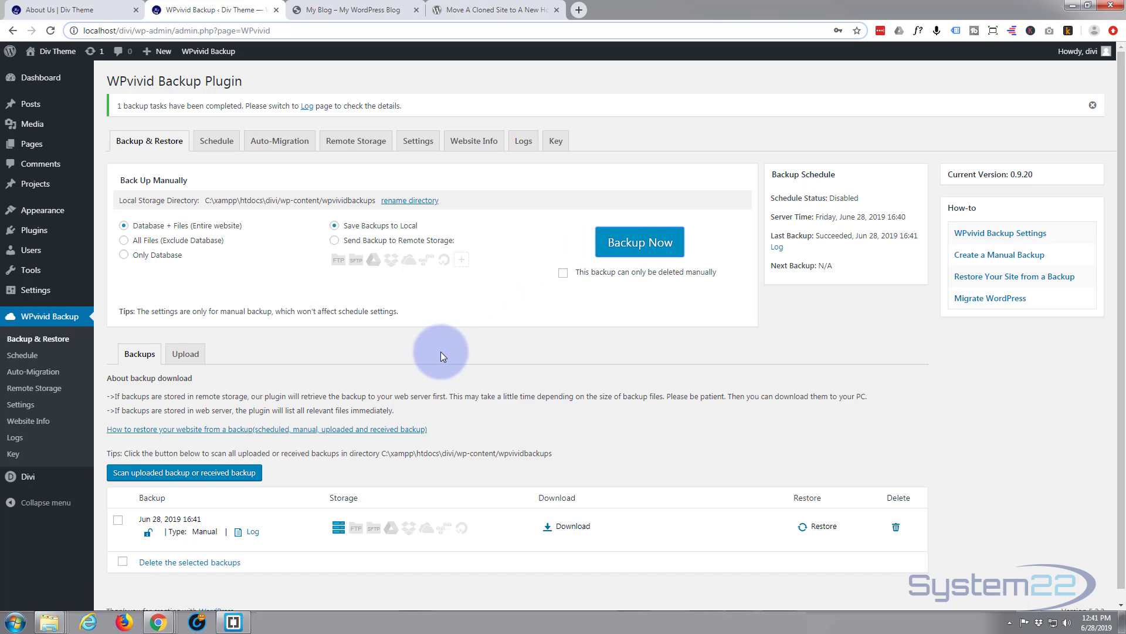
scroll(442, 352, down, 1)
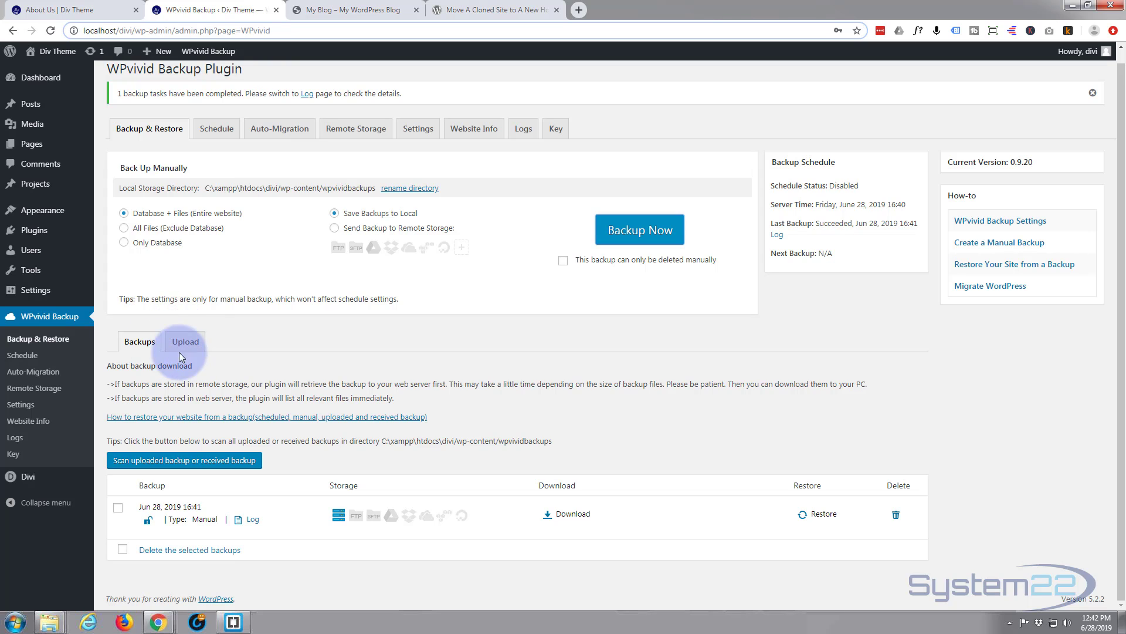
Step: Glance at the remote blog, then request the local Jun 28, 2019 16:41 backup's download (Part01 32.49MB)
click(340, 11)
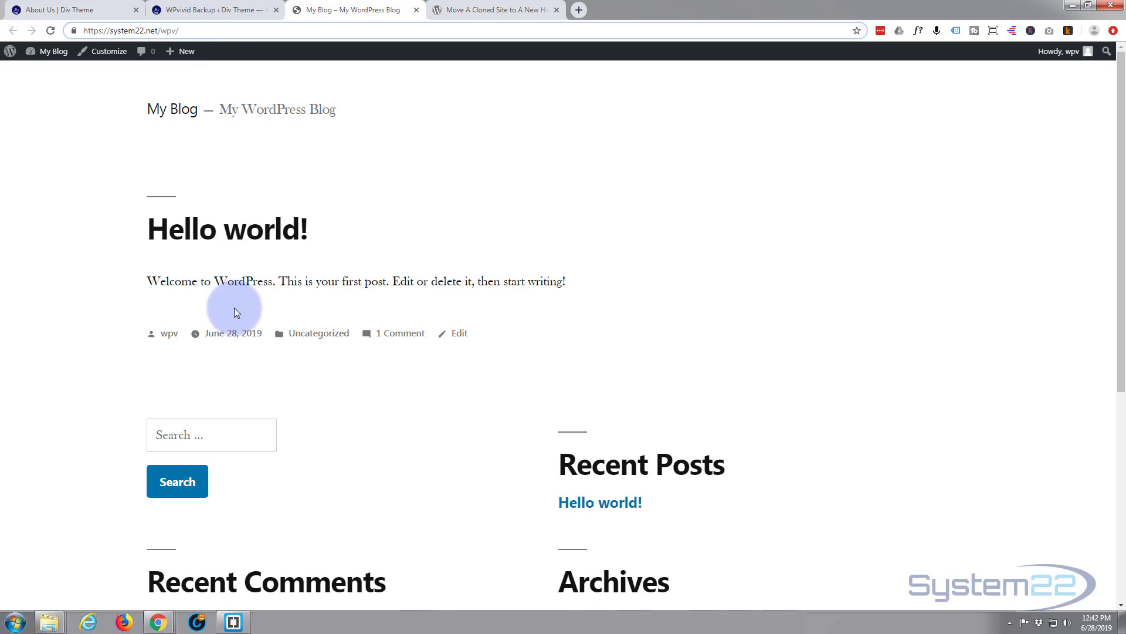
scroll(220, 288, down, 5)
scroll(222, 289, up, 7)
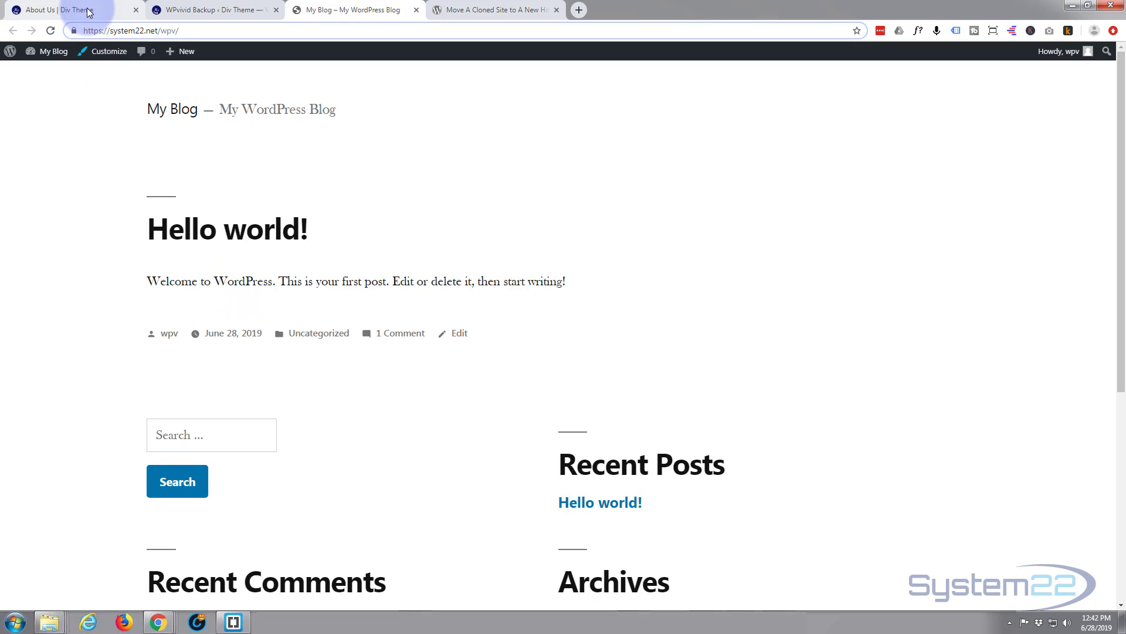
click(192, 10)
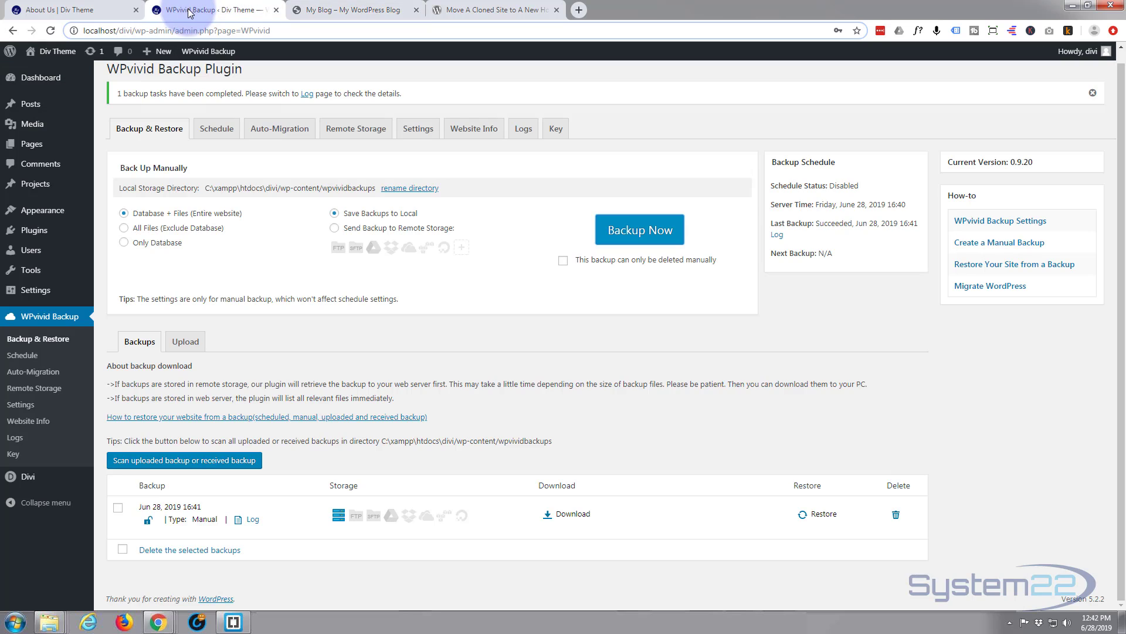
click(569, 515)
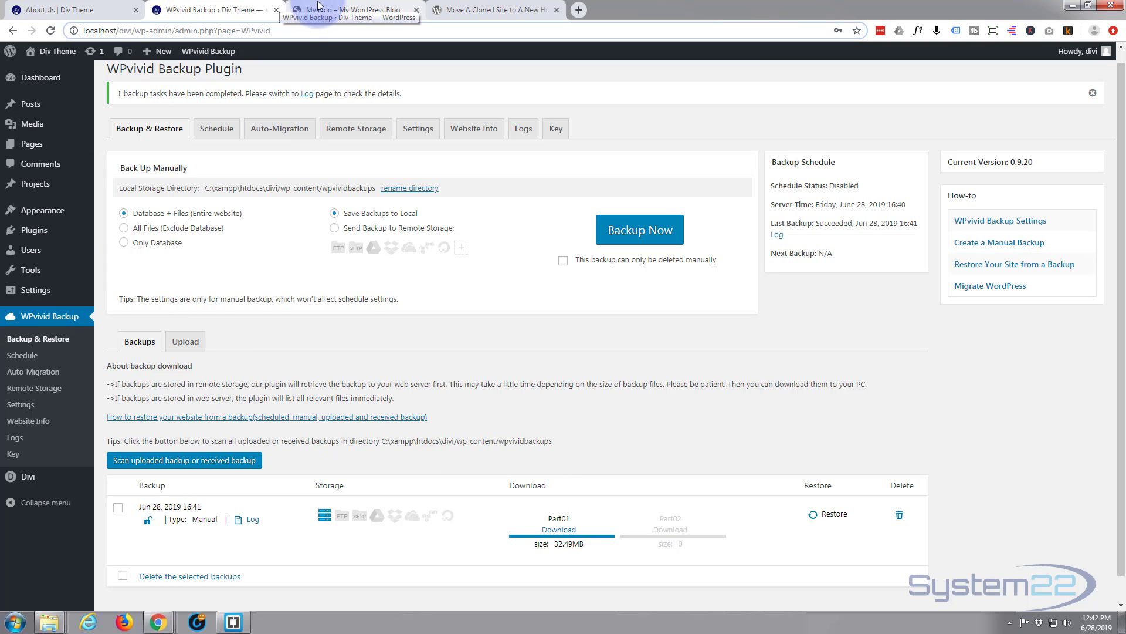
Step: Upload the WPvivid 0.9.20 plugin zip to the remote My Blog site and start installing it
click(340, 10)
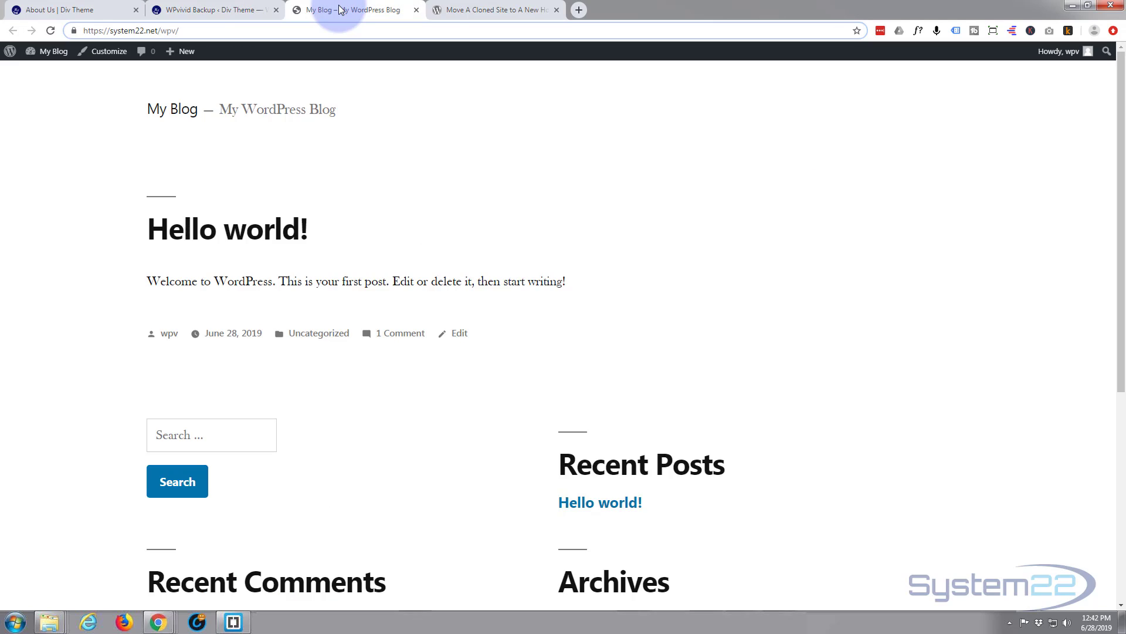
click(33, 76)
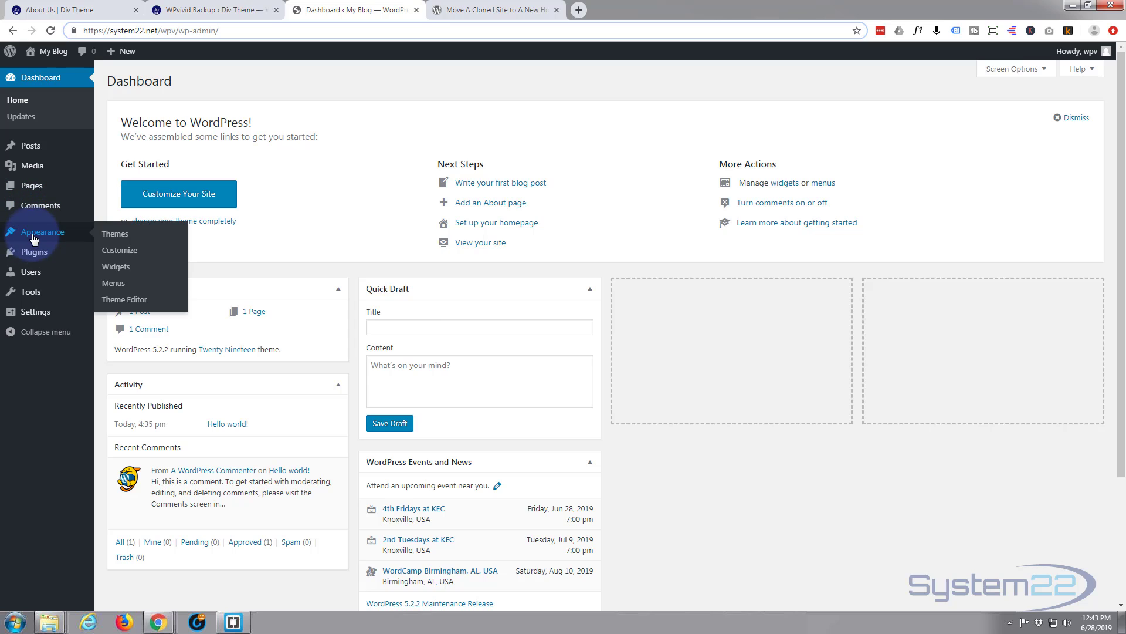
click(35, 253)
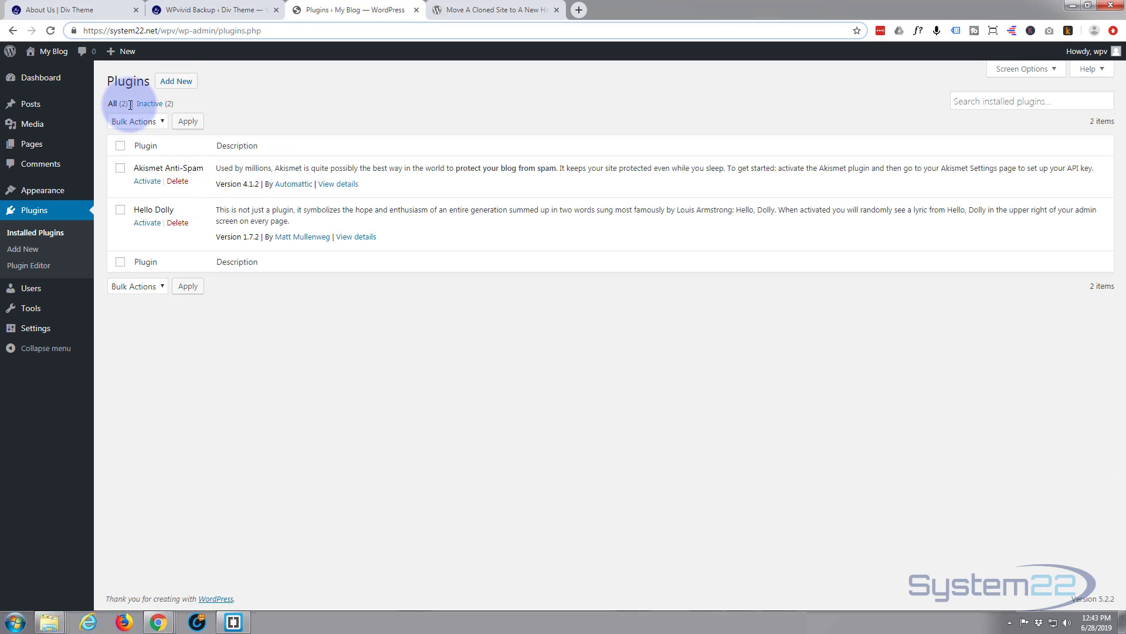
click(176, 82)
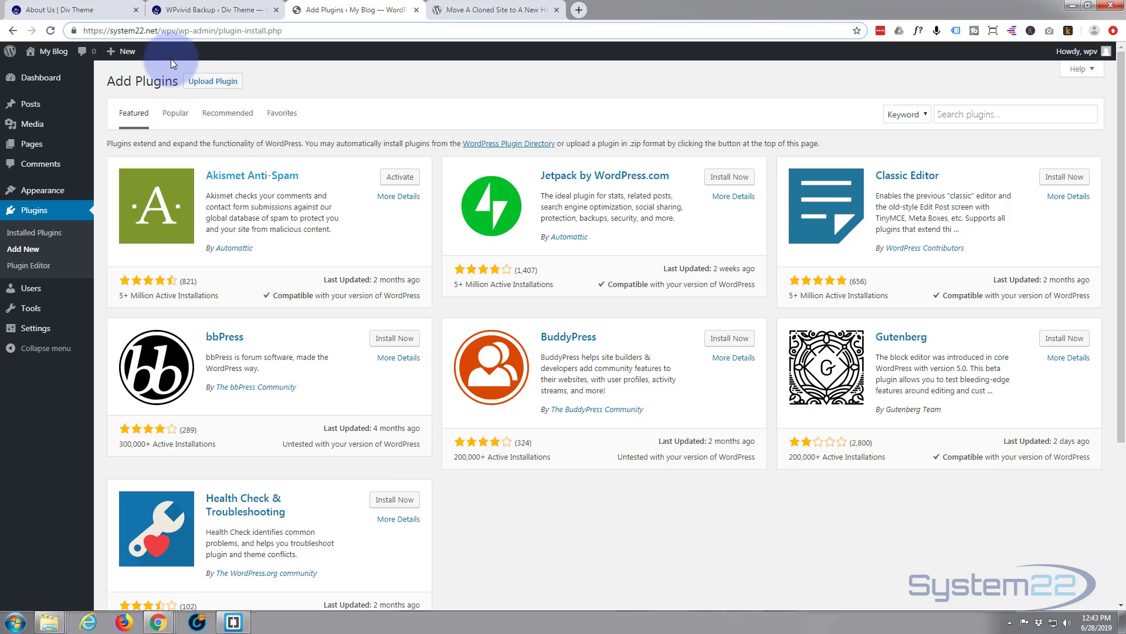
click(214, 82)
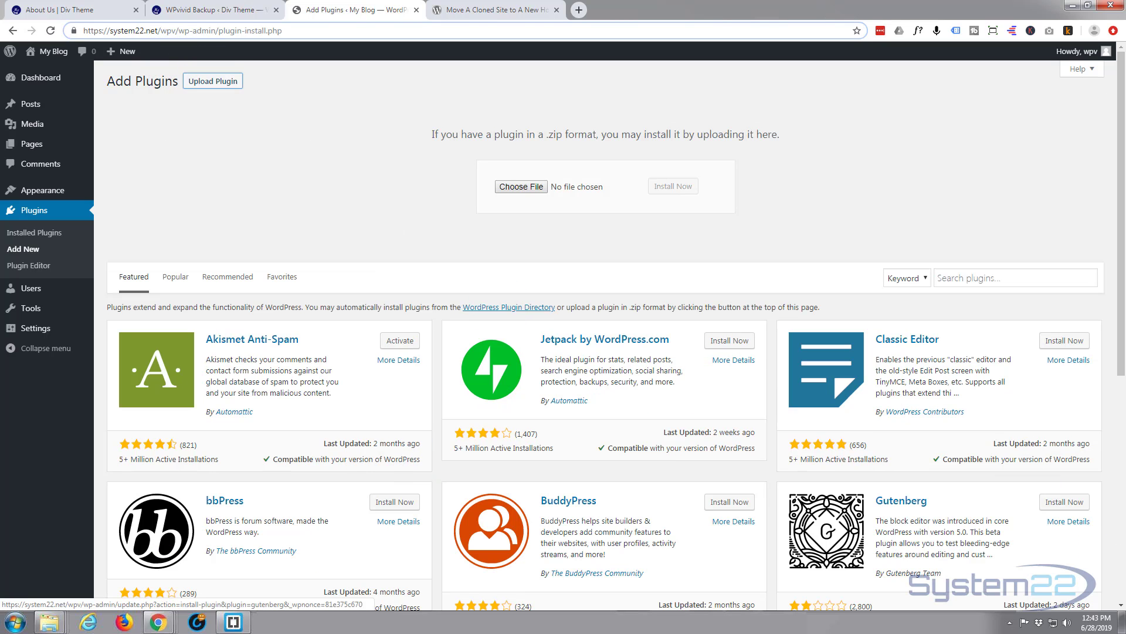
drag(1068, 567, 585, 191)
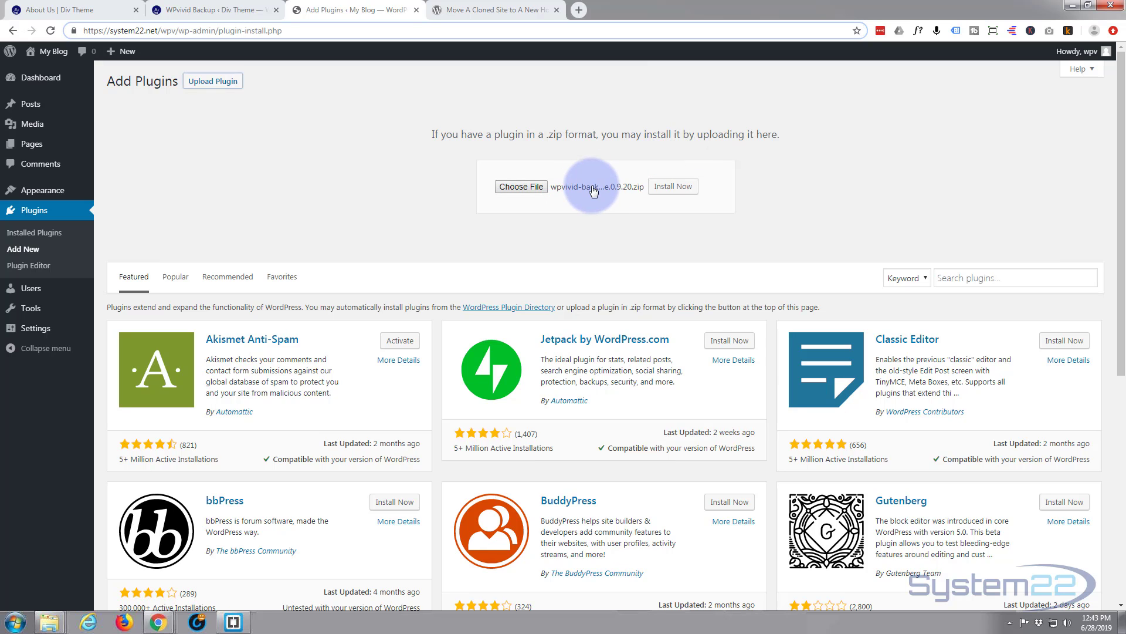
click(673, 187)
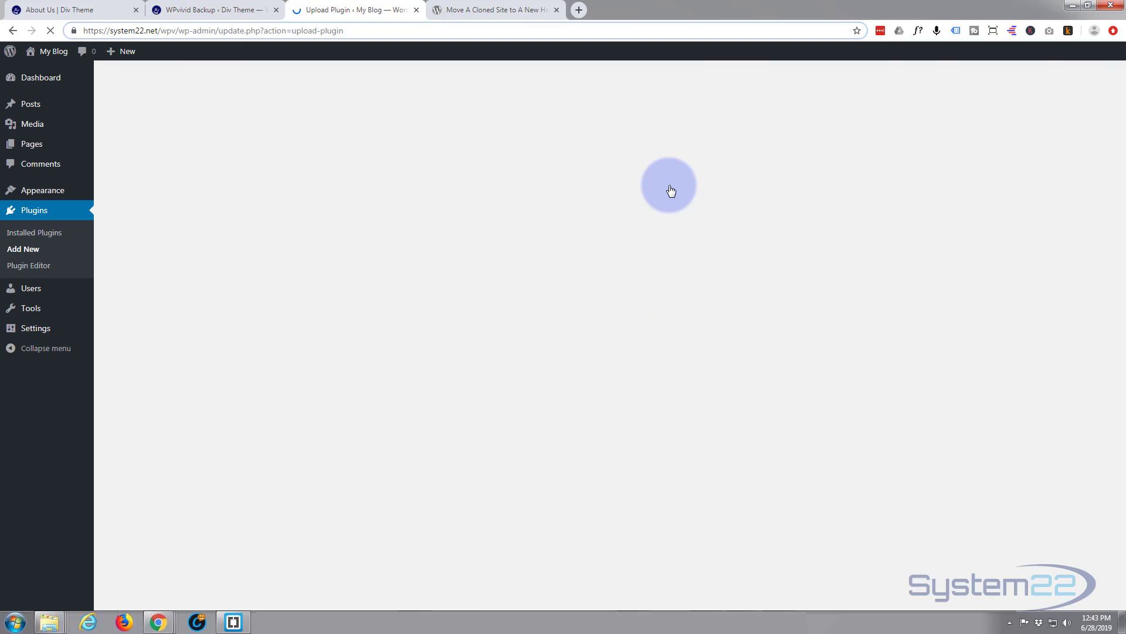
Step: Download the local backup's 32.49MB Part01 zip, then return to the remote plugin install result
click(198, 12)
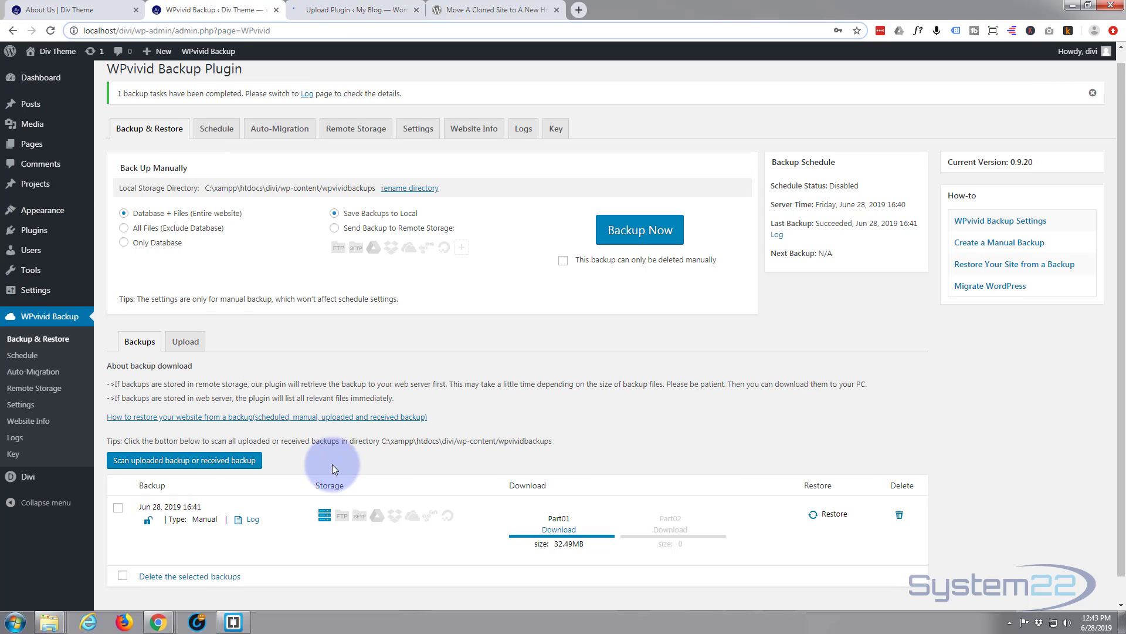
scroll(336, 519, down, 1)
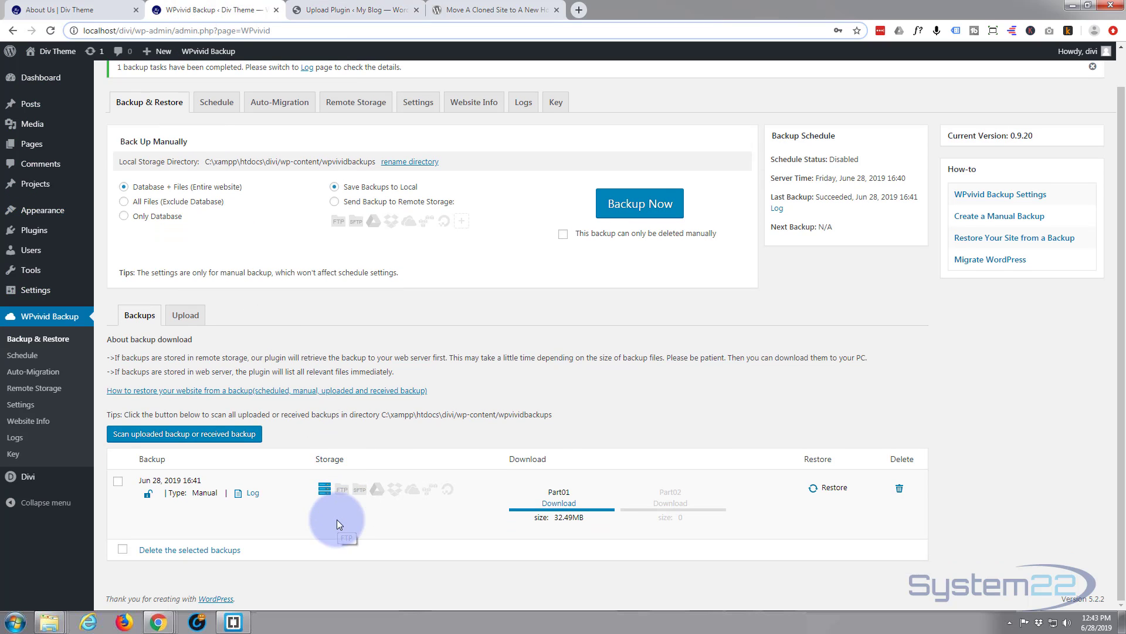
click(560, 504)
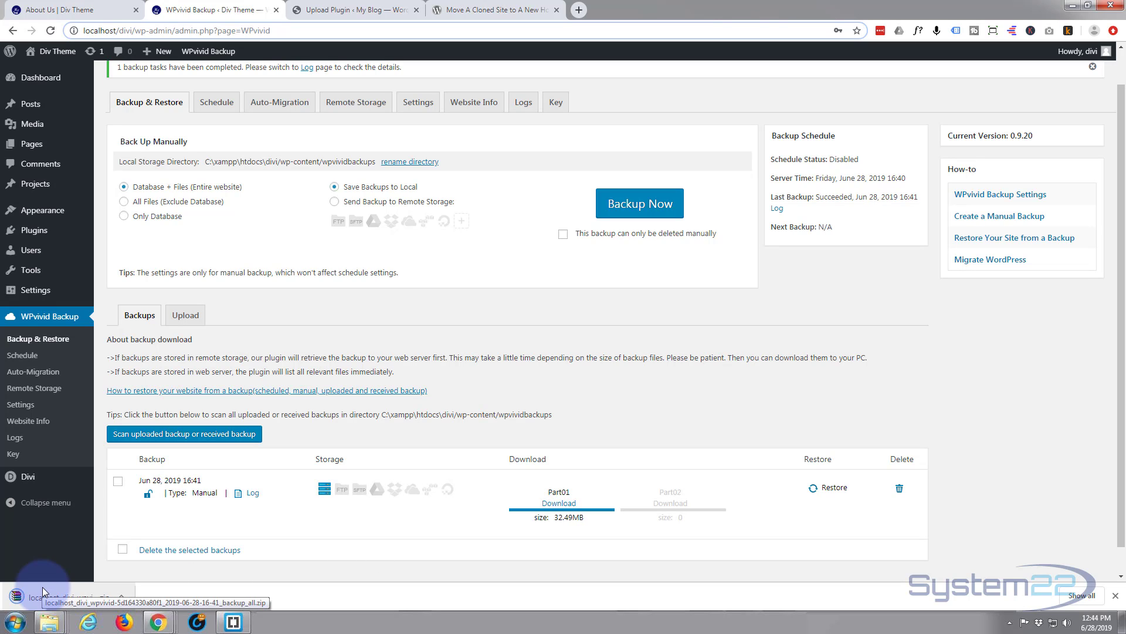
click(349, 10)
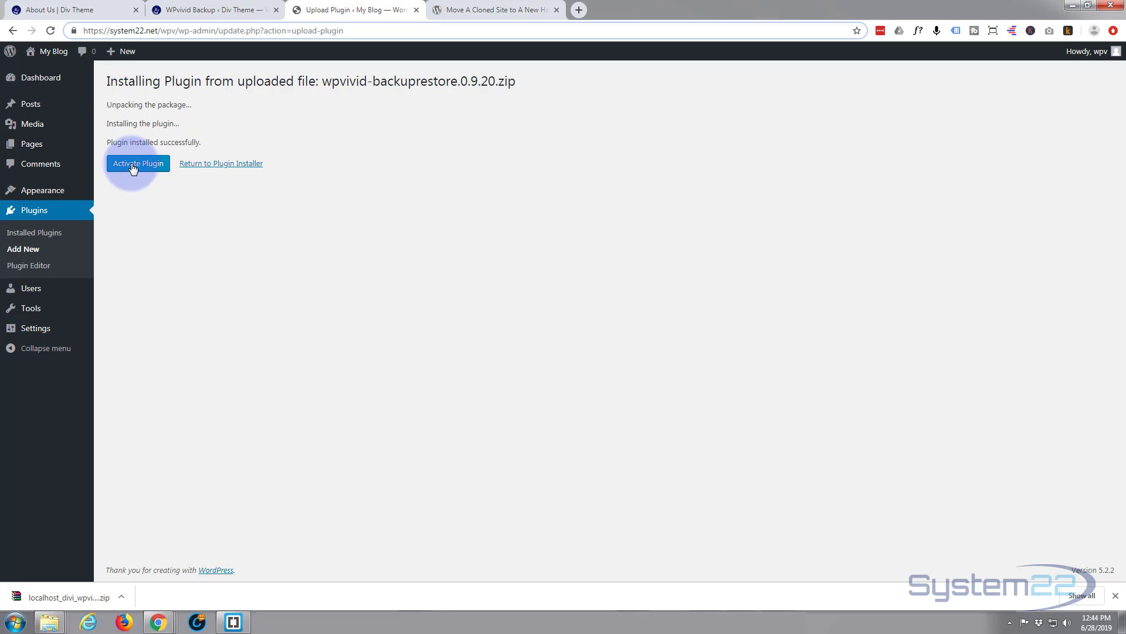
Step: Activate WPvivid on My Blog and bring up its Upload panel for backups
click(134, 167)
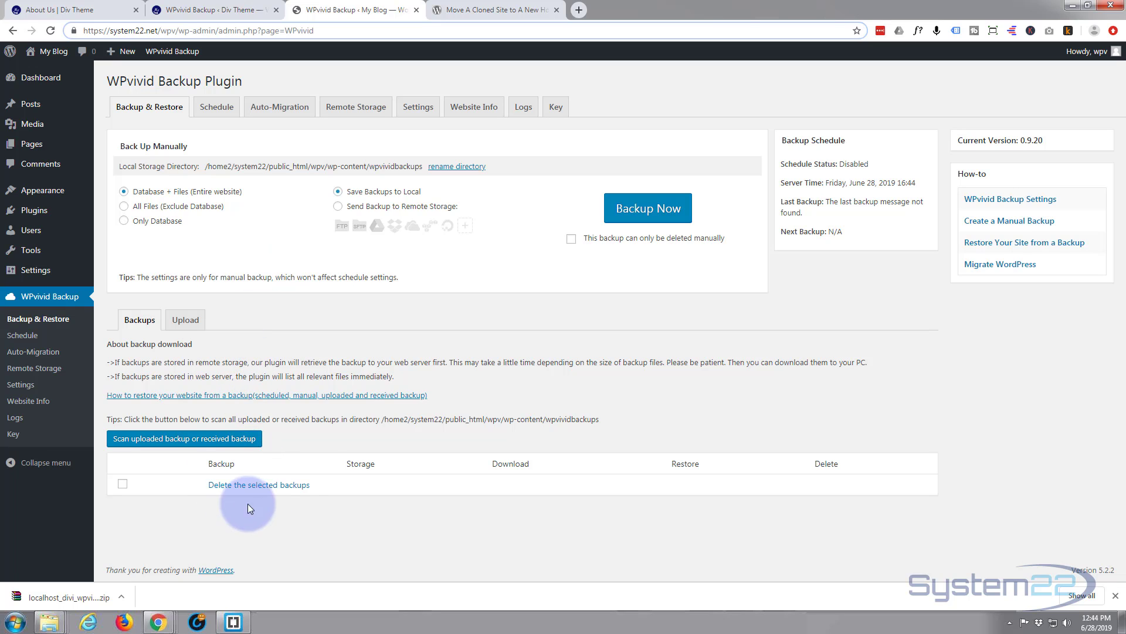
click(185, 320)
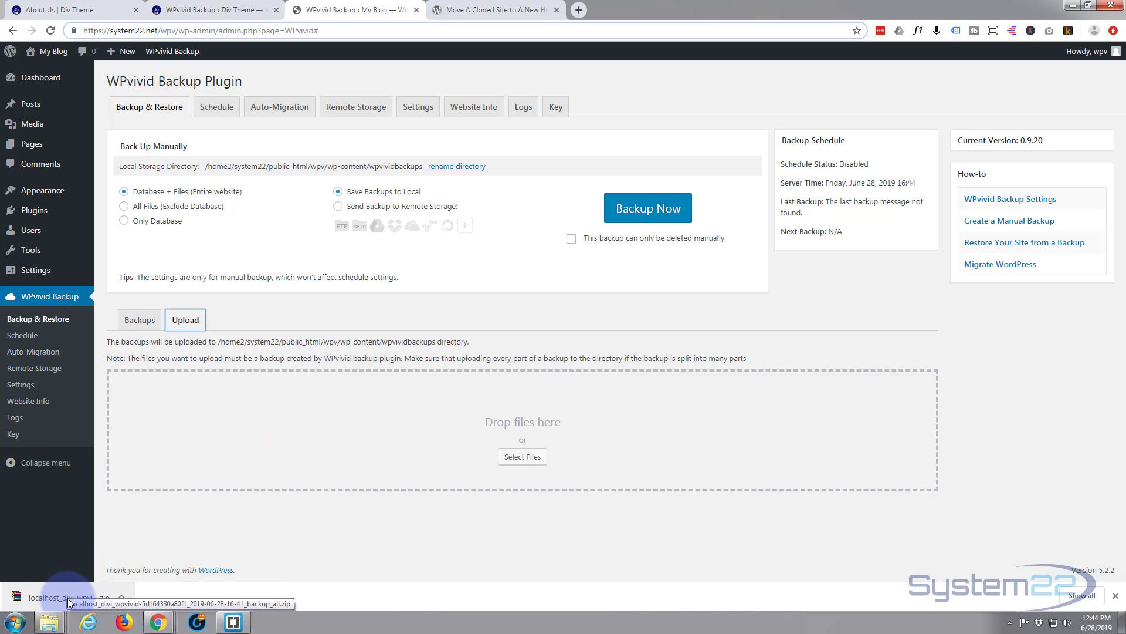
Step: Drop the downloaded backup_all.zip into WPvivid's upload area on the remote site and upload it
drag(65, 599, 540, 417)
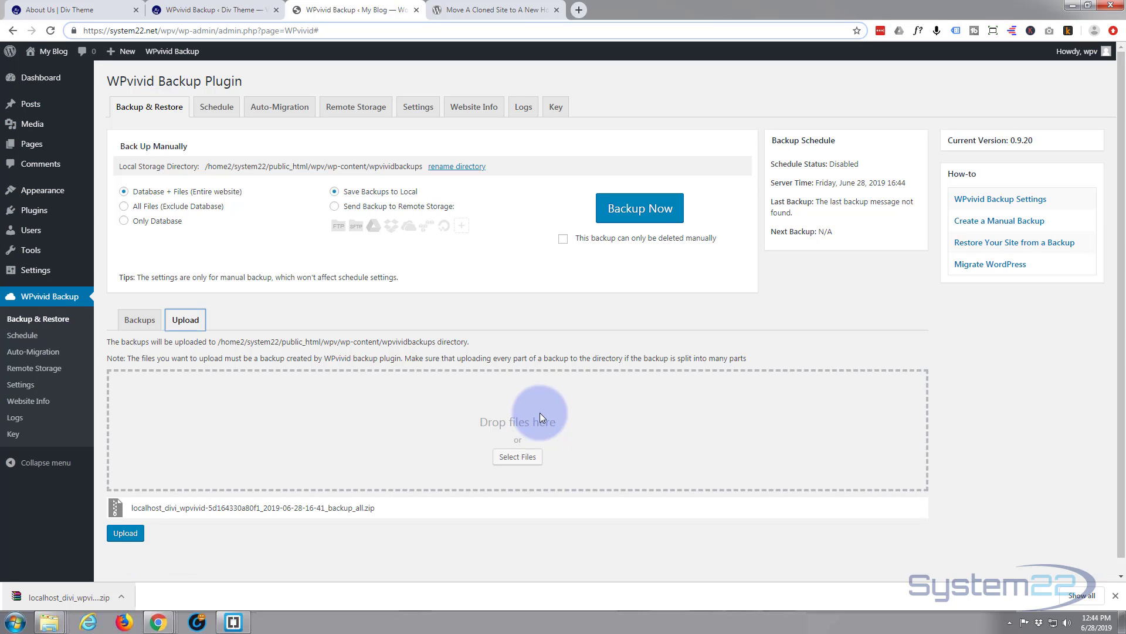
click(124, 535)
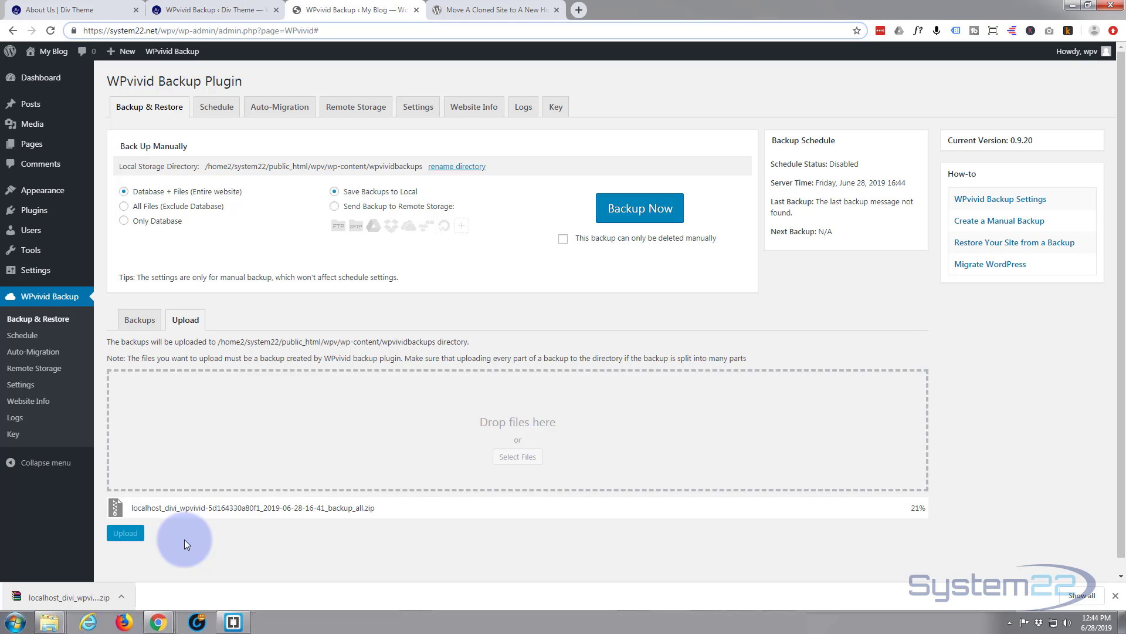
Step: Check the local About Us and backup pages, then return to see the Jun 28, 2019 16:45 uploaded backup listed remotely
click(76, 10)
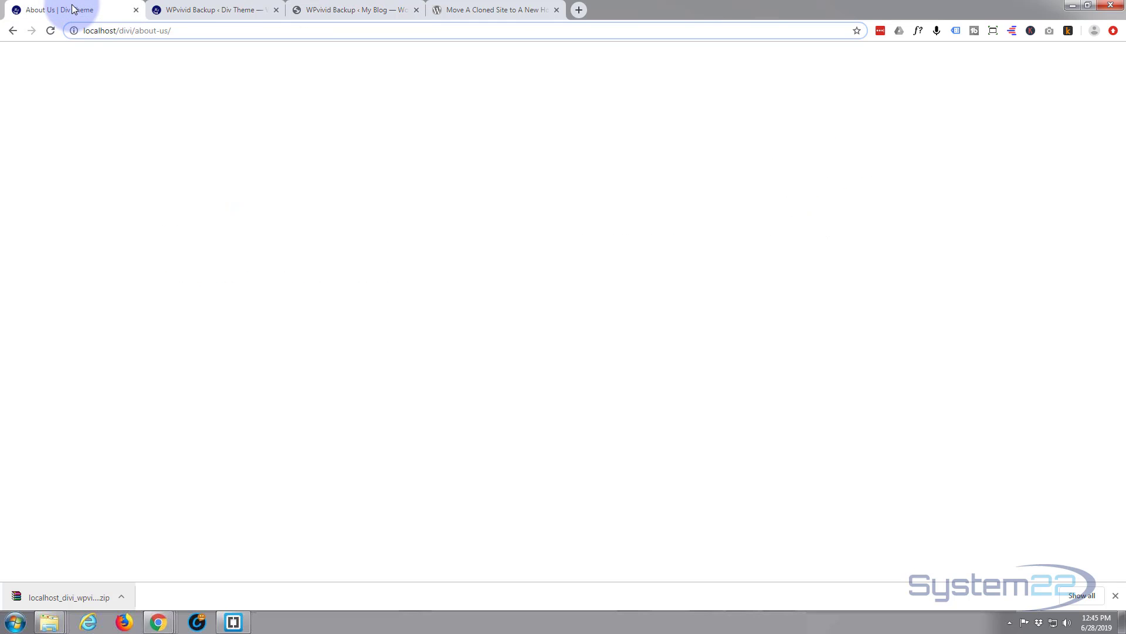
click(170, 10)
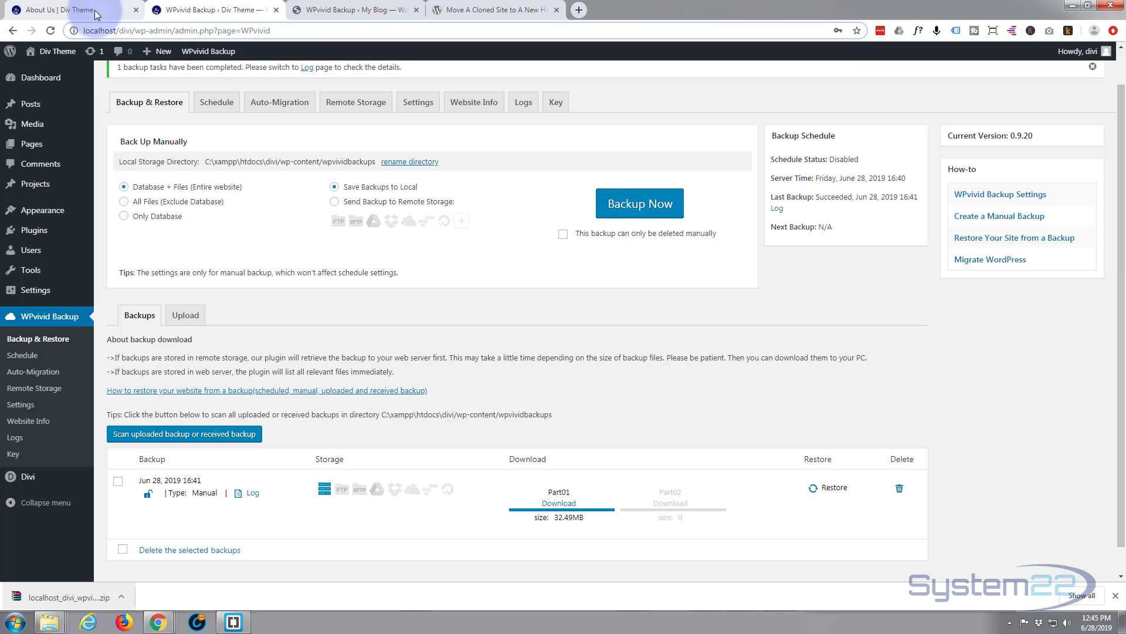
scroll(195, 223, down, 1)
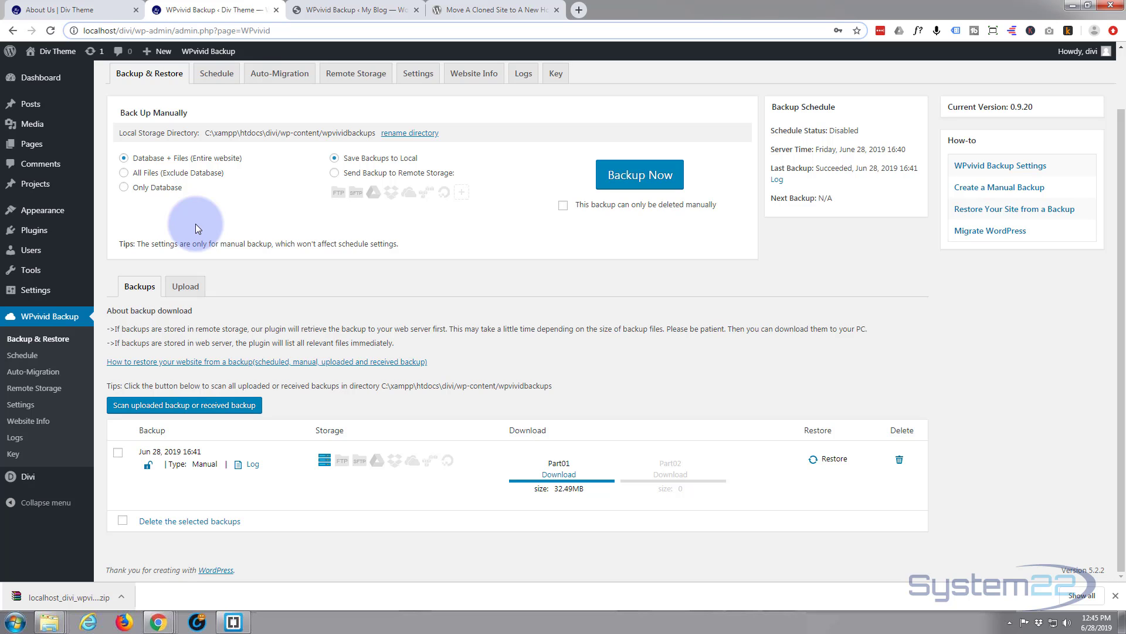
scroll(195, 224, up, 2)
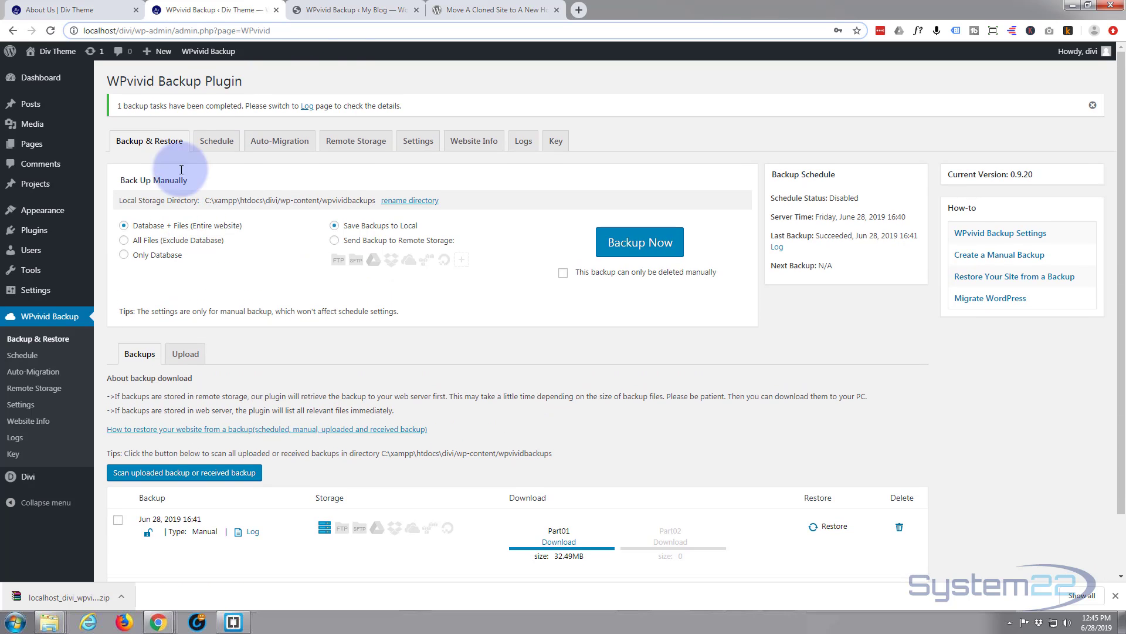
click(351, 10)
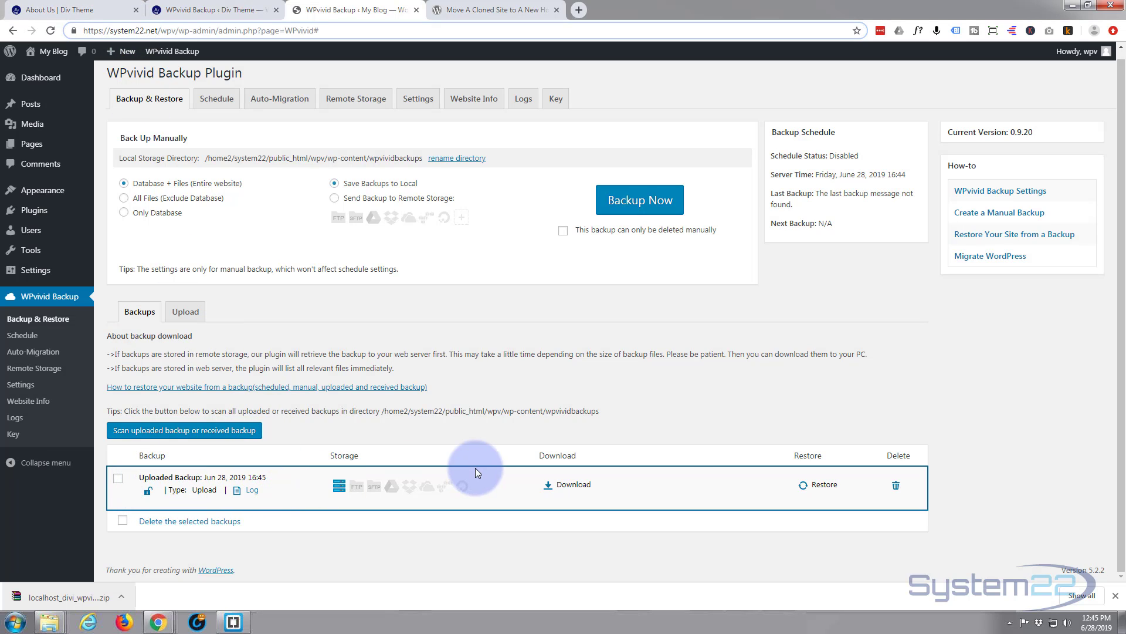
Step: Restore the uploaded 16:45 backup using 'Restore and replace original domain(URL)', confirming the prompt
click(824, 486)
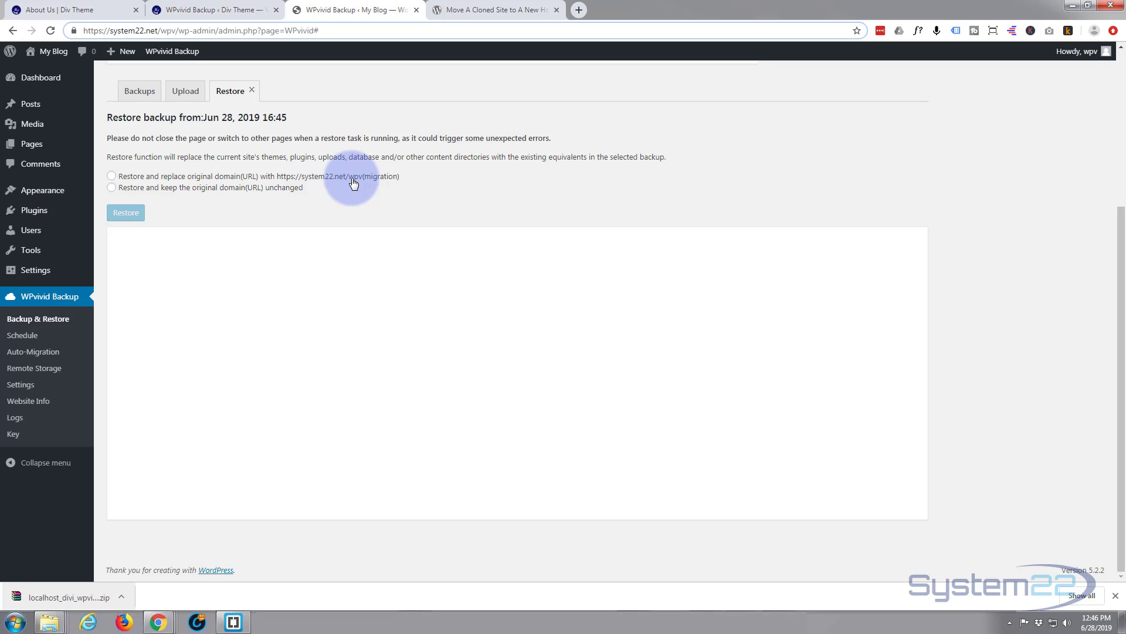
click(111, 177)
click(51, 12)
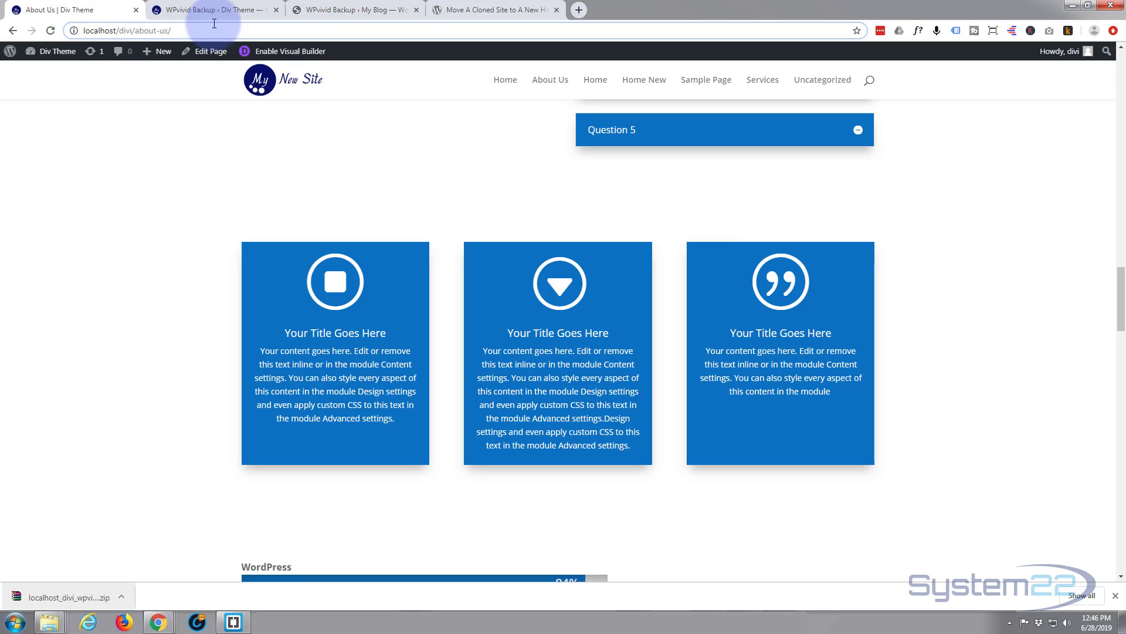
click(375, 12)
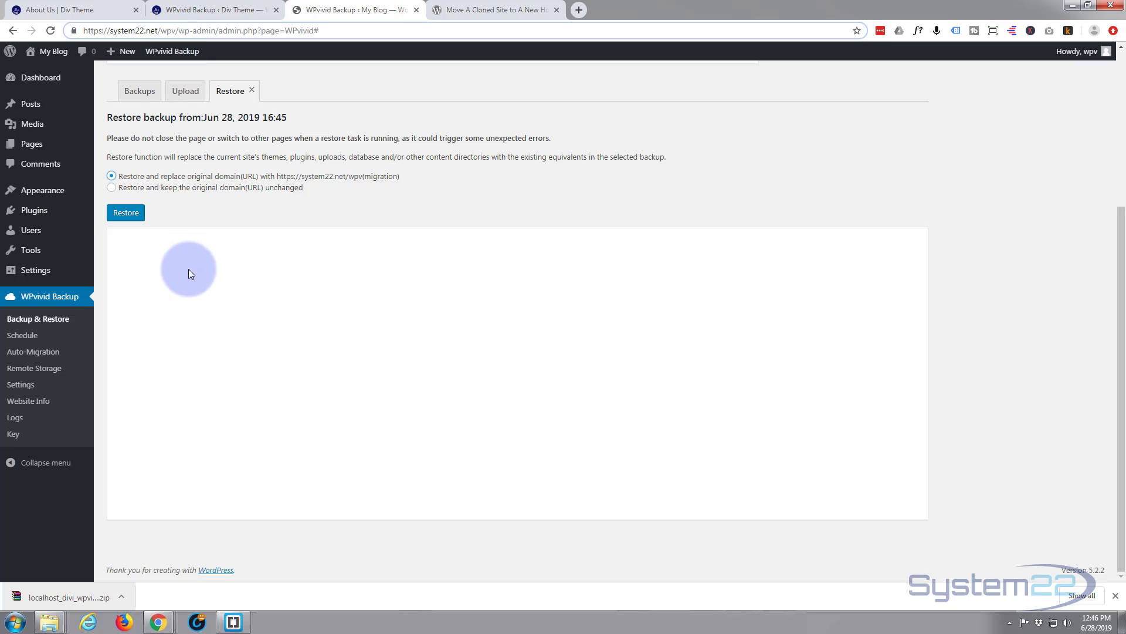
click(125, 214)
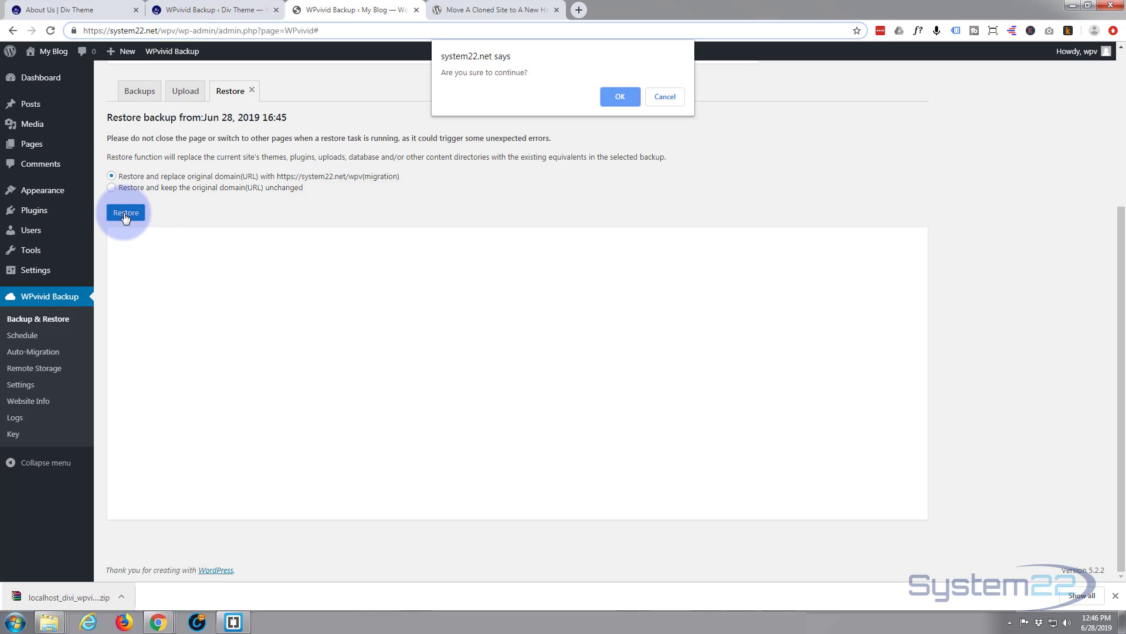
click(608, 98)
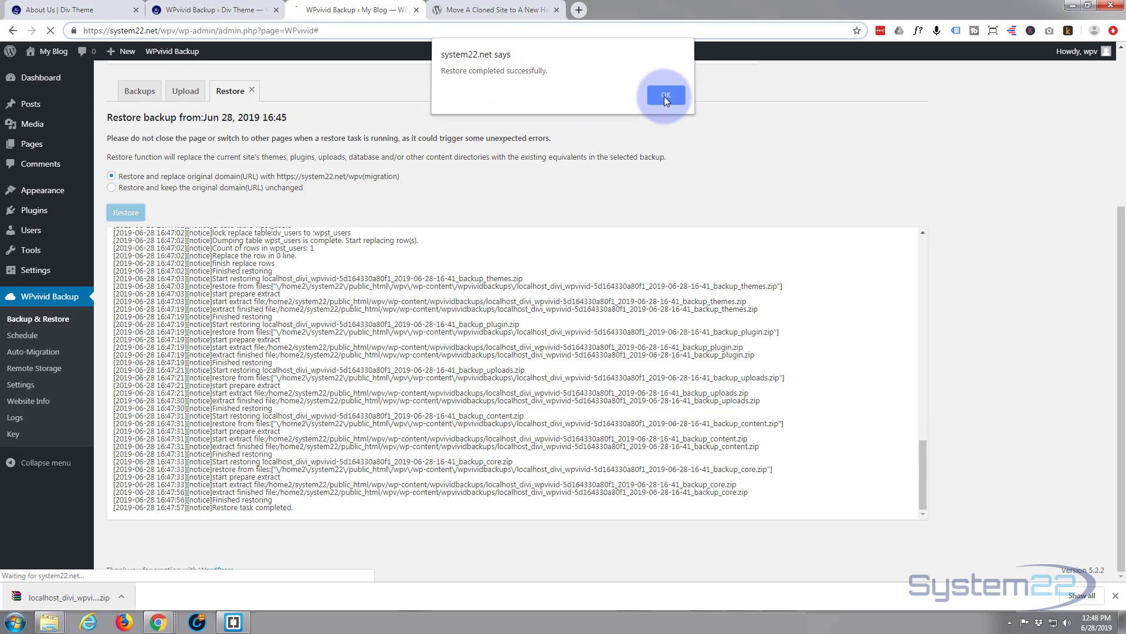
Step: Dismiss the restore message, log back in with the account password, and visit the live system22.net/wpv site
click(665, 98)
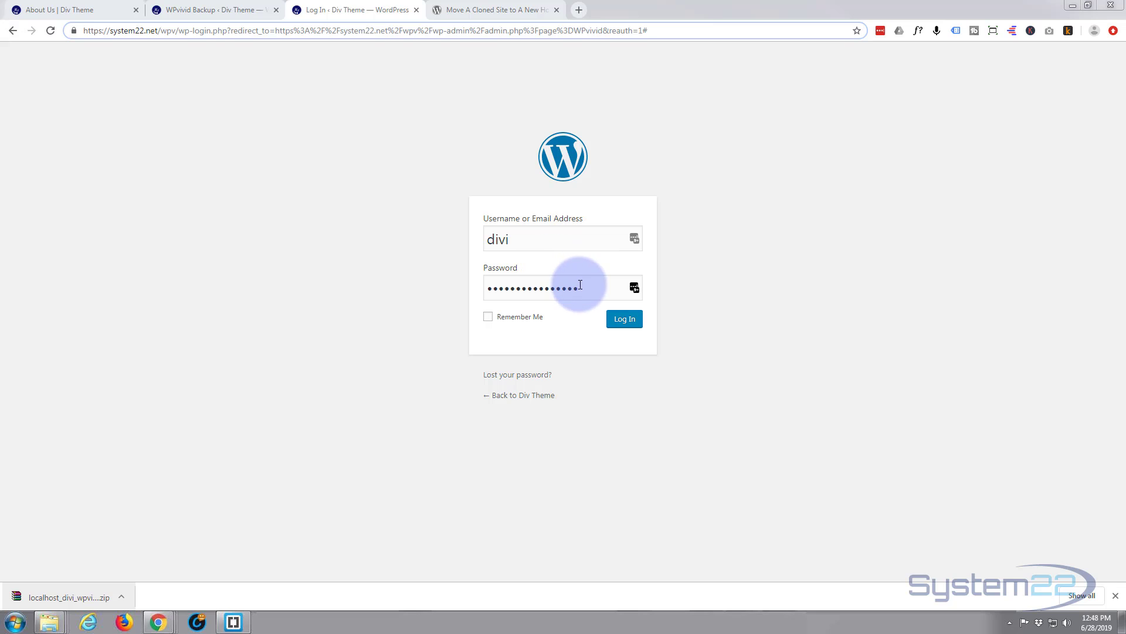
click(517, 293)
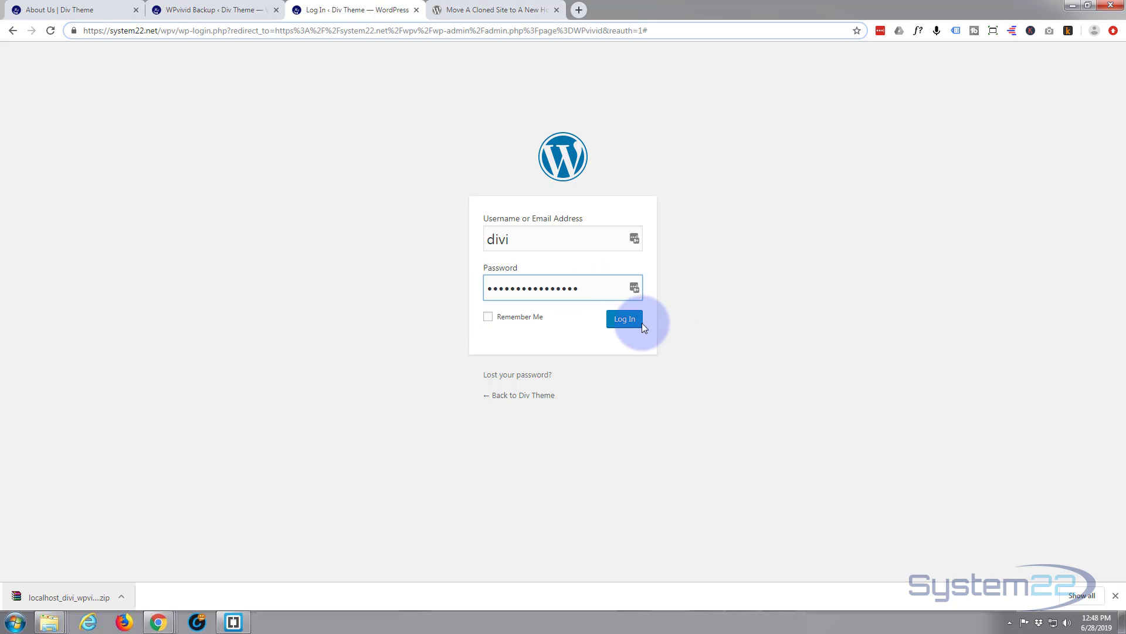
click(623, 321)
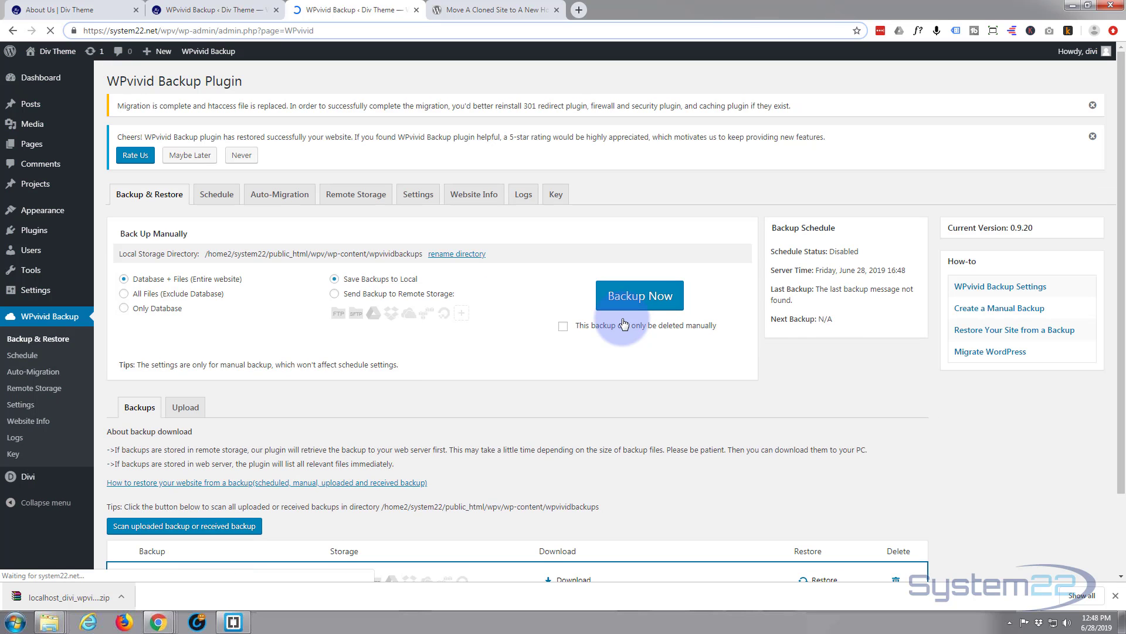
mouse_move(39, 57)
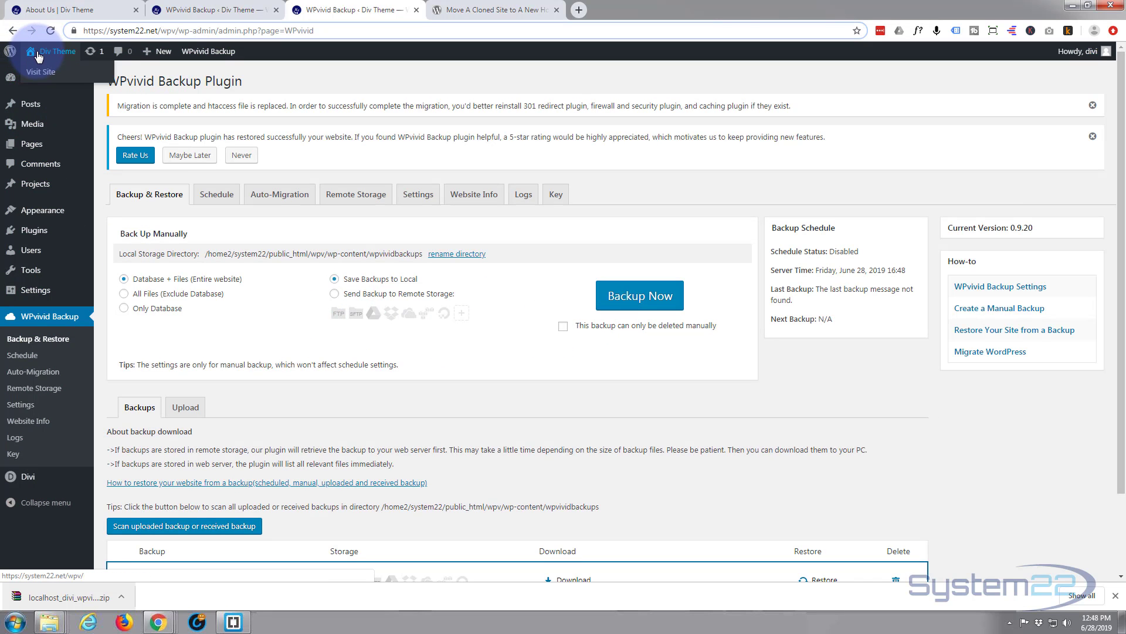
click(44, 76)
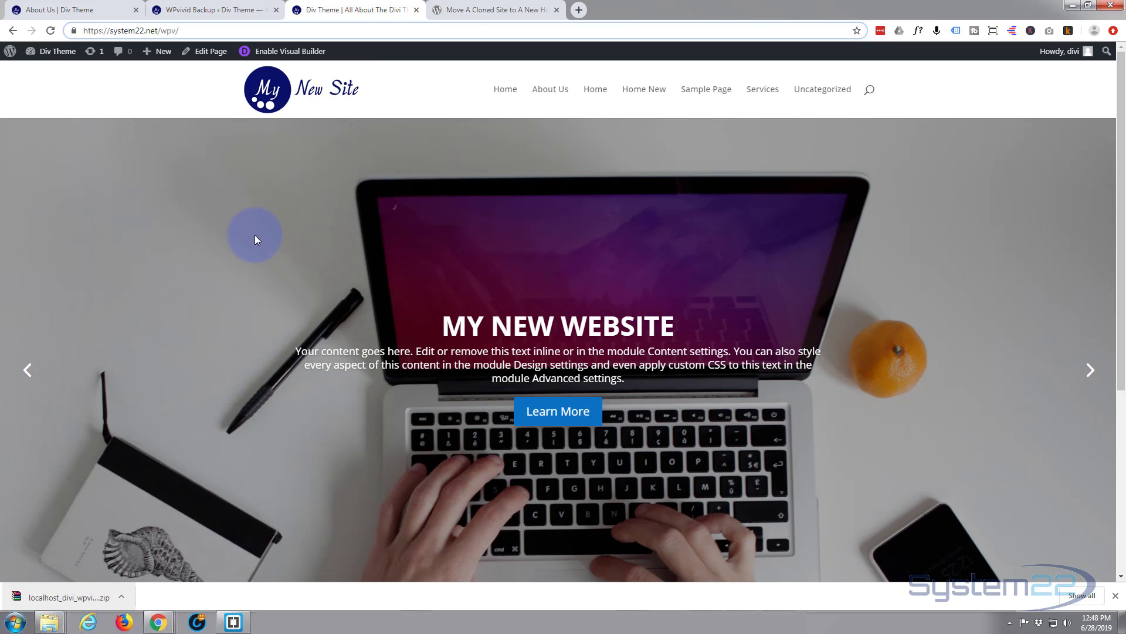
Step: Check the migrated site's live home page, then go to its About Us page
scroll(255, 224, down, 5)
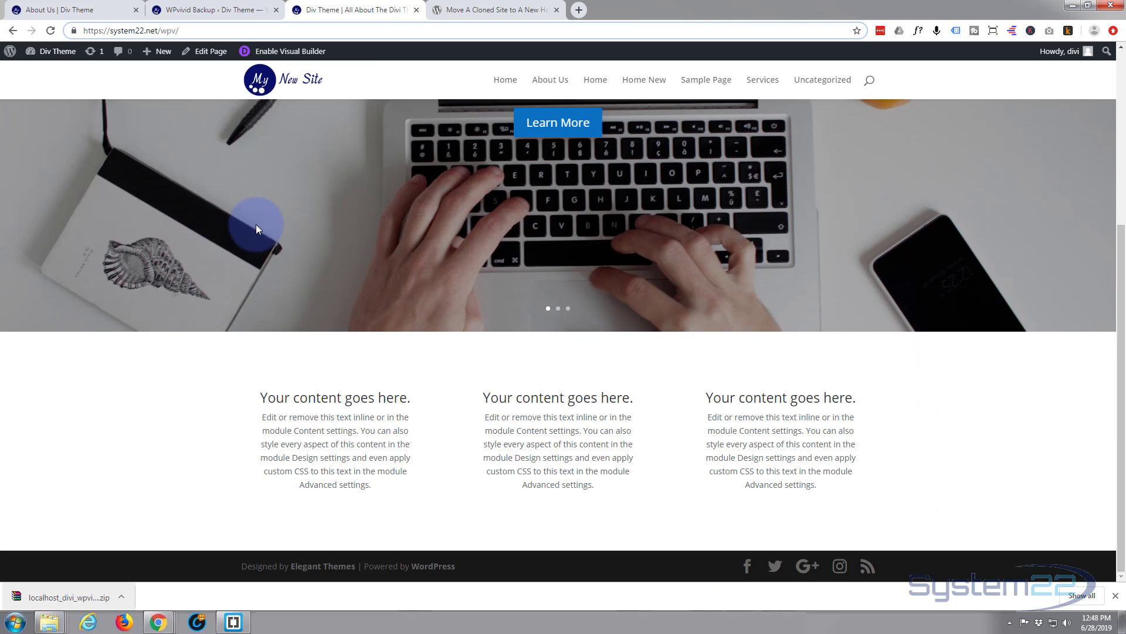
scroll(256, 224, up, 5)
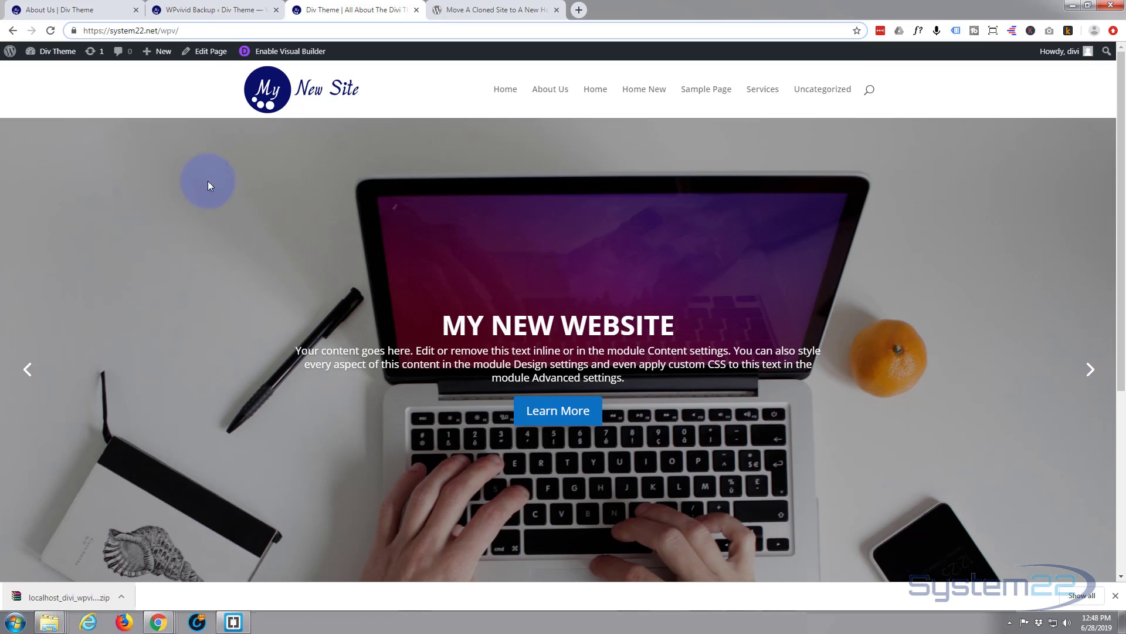
click(554, 93)
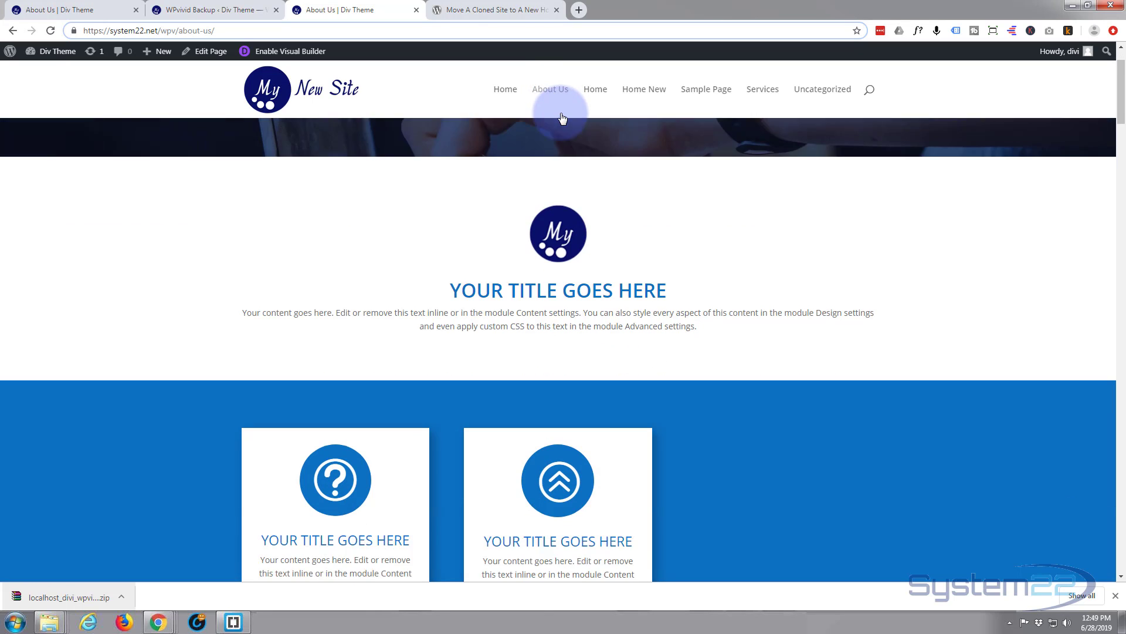
Step: Scroll through the migrated About Us page to verify its counters, skill bars and blurbs
scroll(562, 118, down, 10)
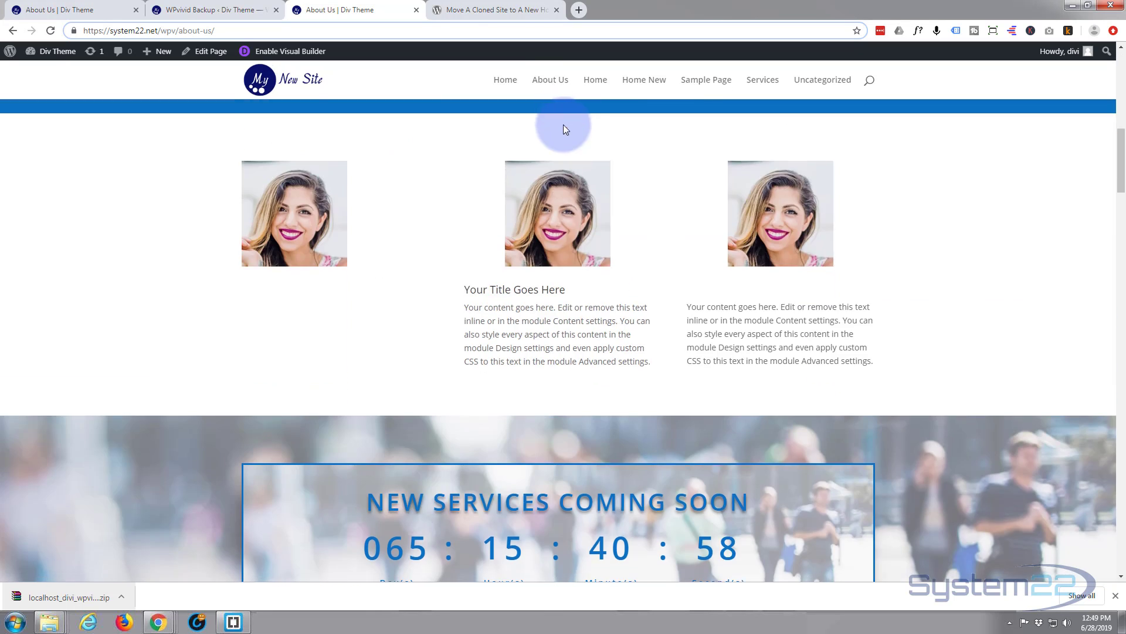
scroll(564, 124, down, 12)
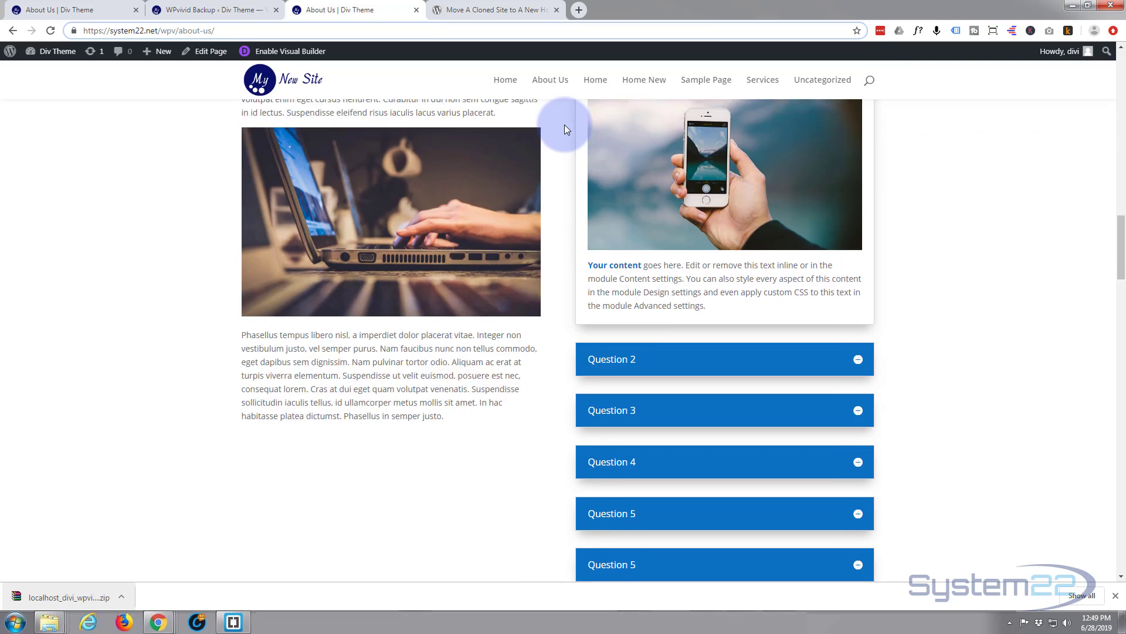
scroll(565, 128, down, 11)
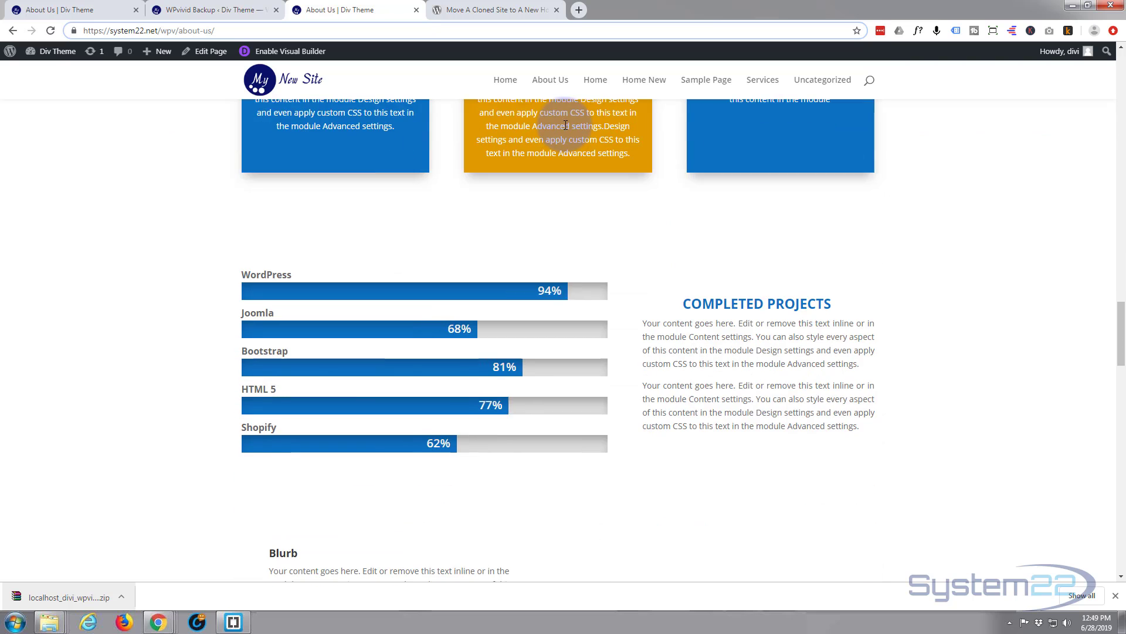
scroll(565, 125, down, 13)
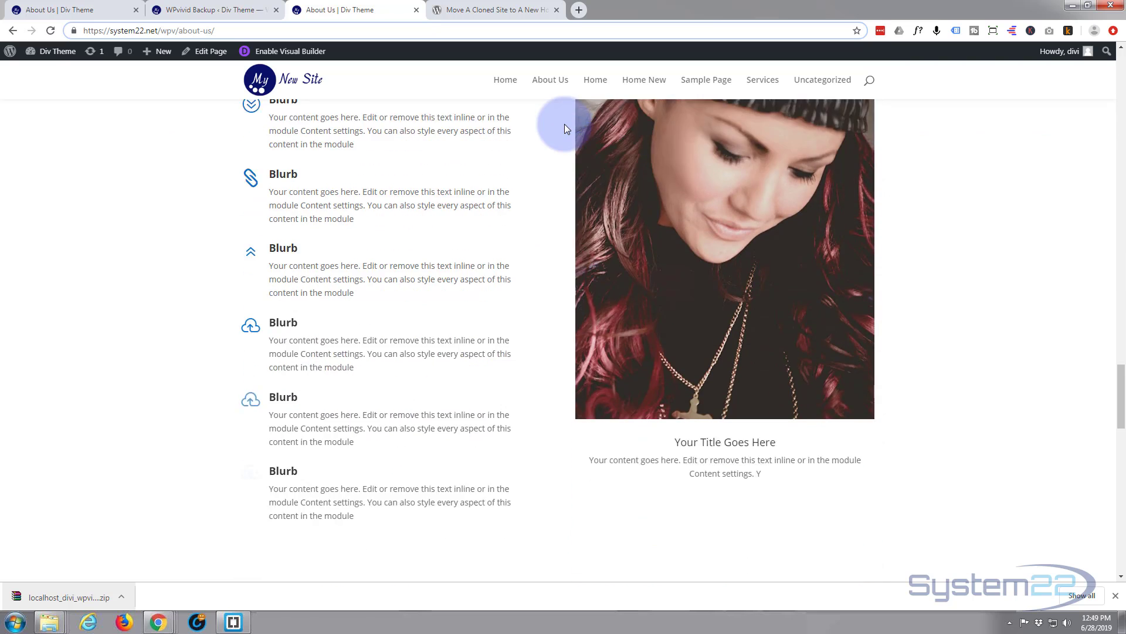
scroll(565, 125, down, 7)
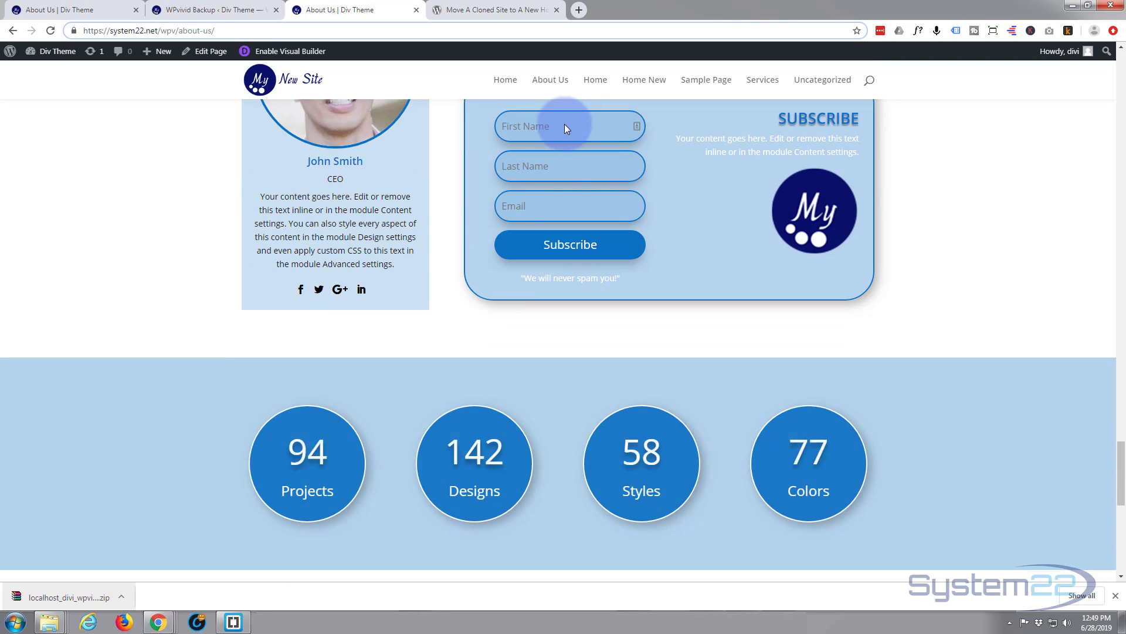
scroll(564, 125, down, 4)
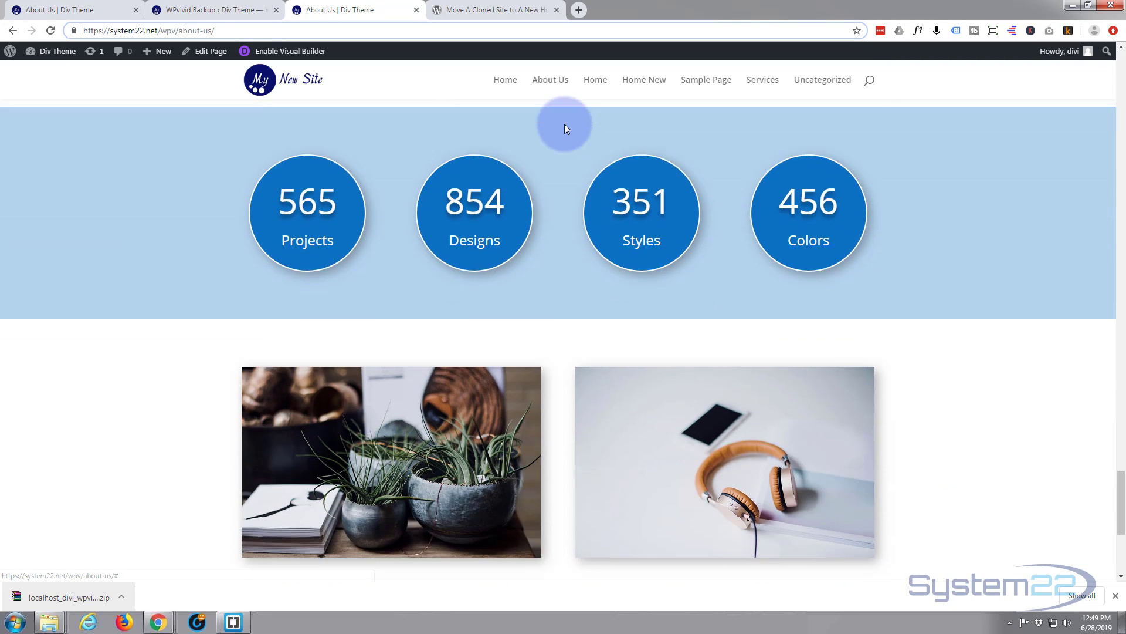
scroll(564, 124, down, 3)
scroll(565, 124, down, 3)
scroll(565, 125, up, 7)
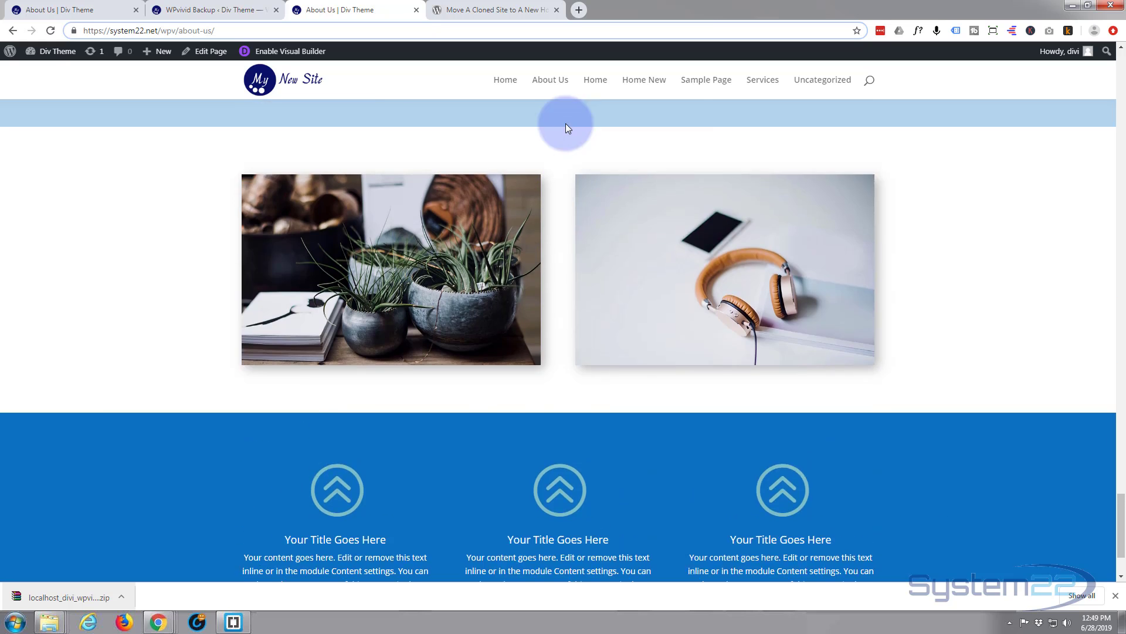
scroll(567, 126, up, 10)
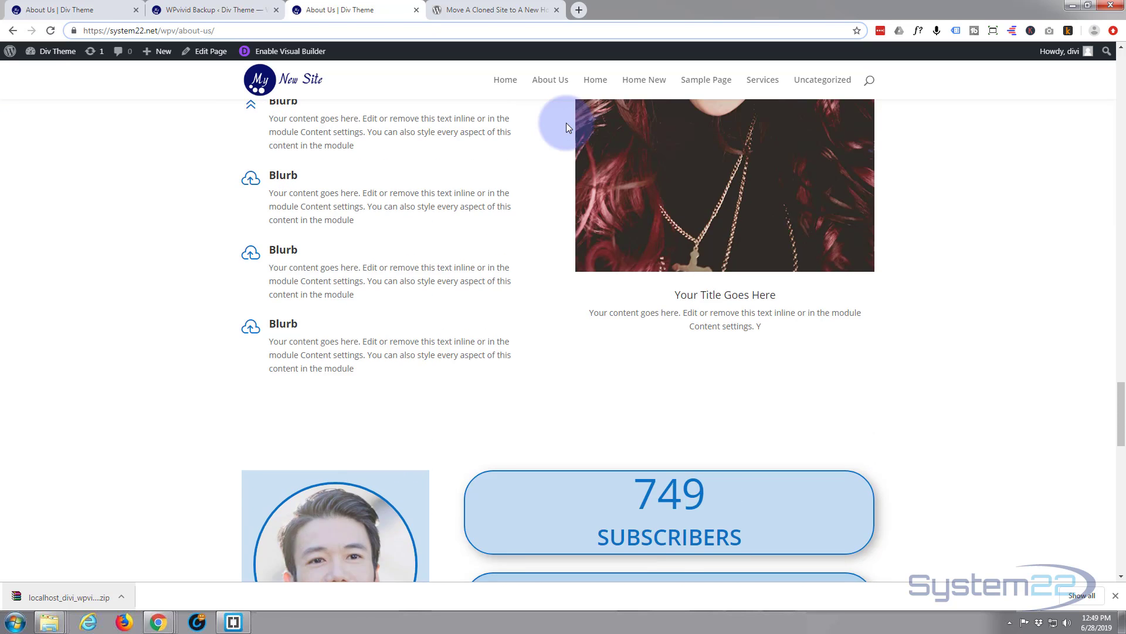
scroll(565, 122, up, 5)
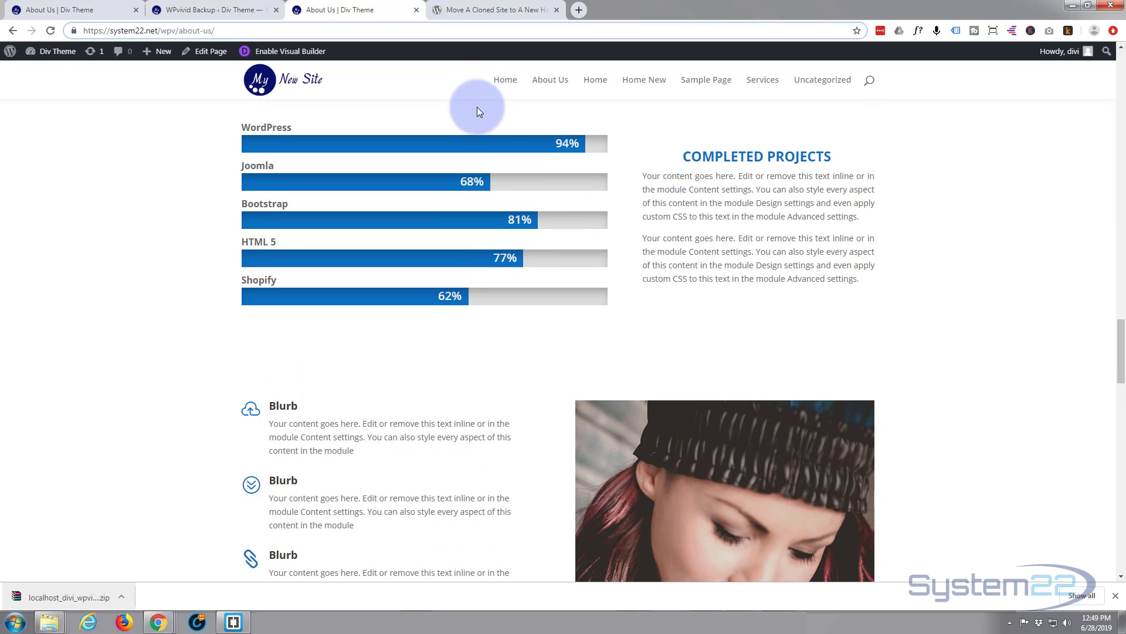
scroll(475, 111, up, 2)
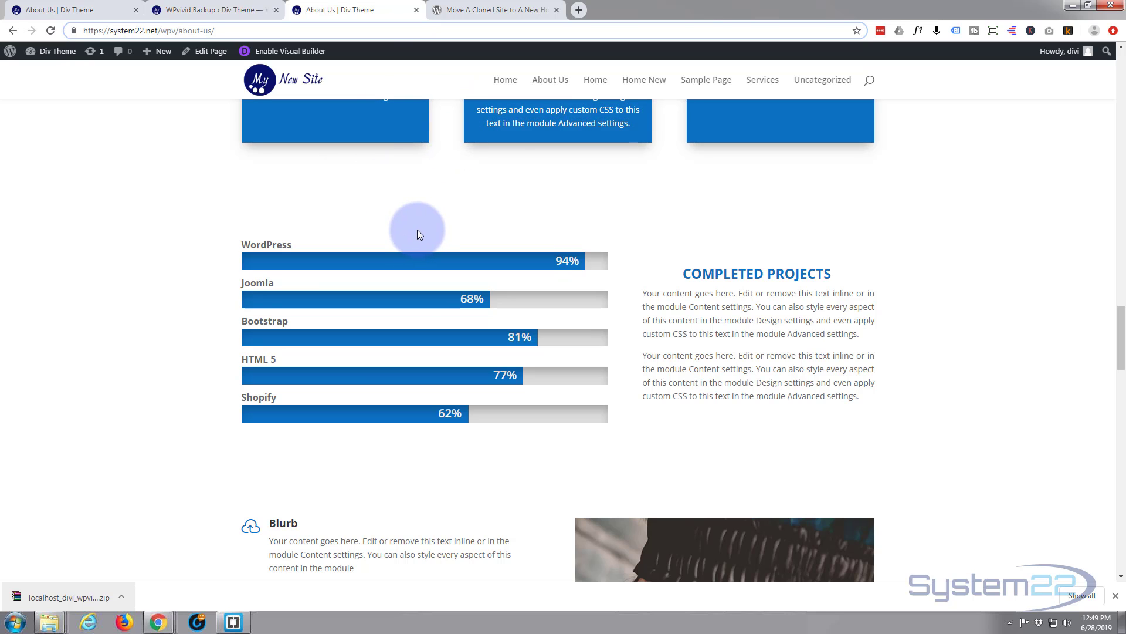
scroll(416, 230, up, 7)
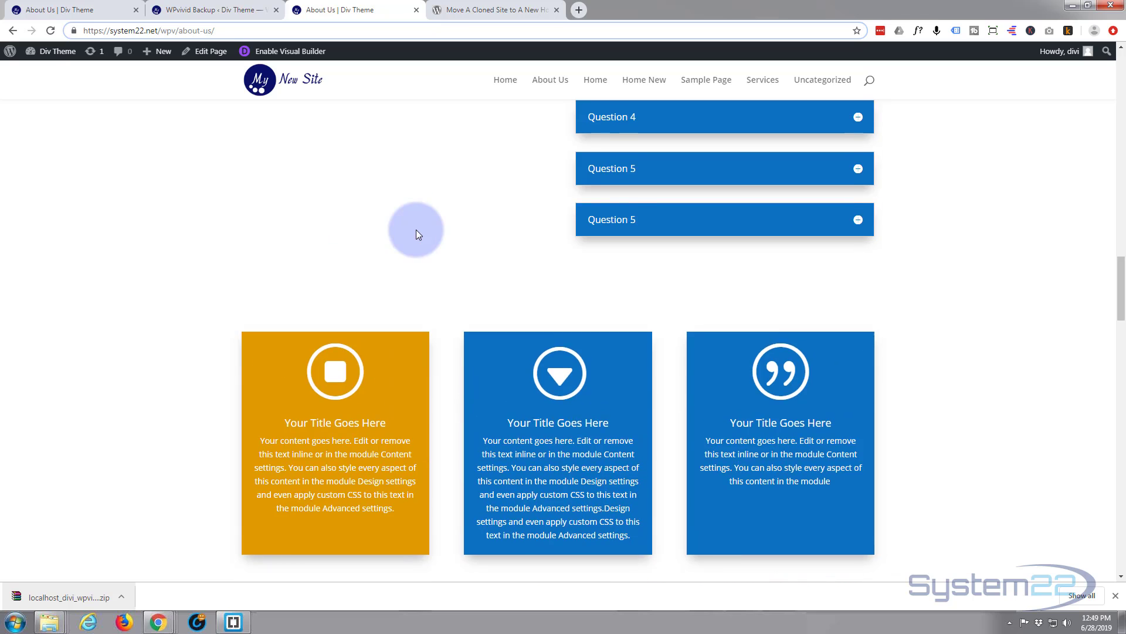
scroll(417, 230, up, 2)
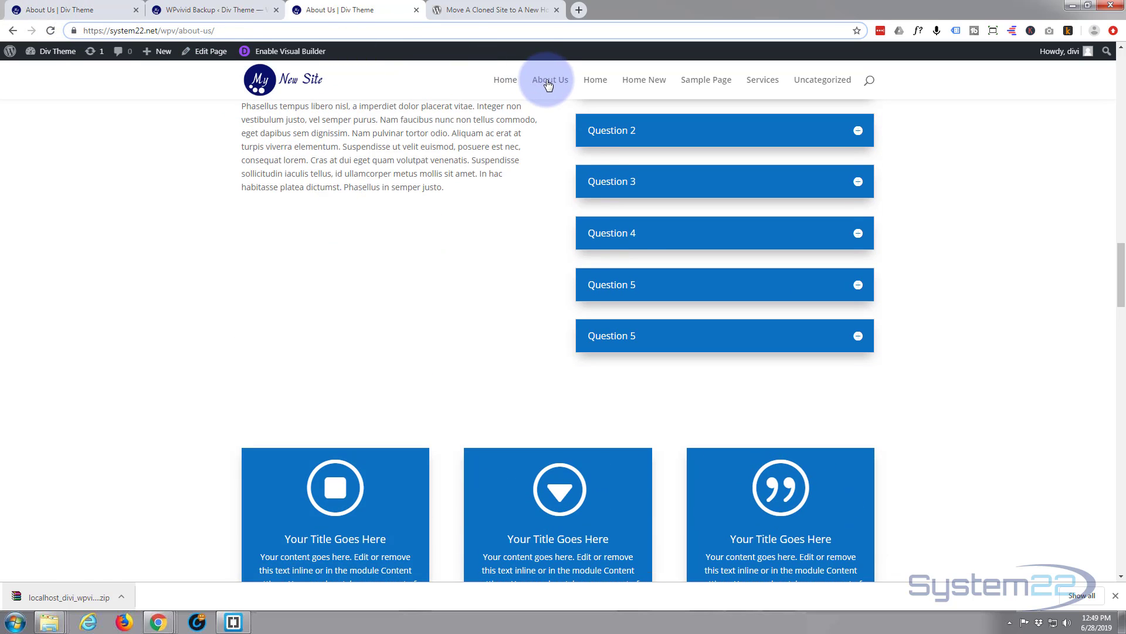
Step: Compare the local About Us page against the migrated system22 version
click(41, 9)
scroll(65, 171, up, 4)
scroll(65, 171, down, 6)
scroll(66, 171, down, 17)
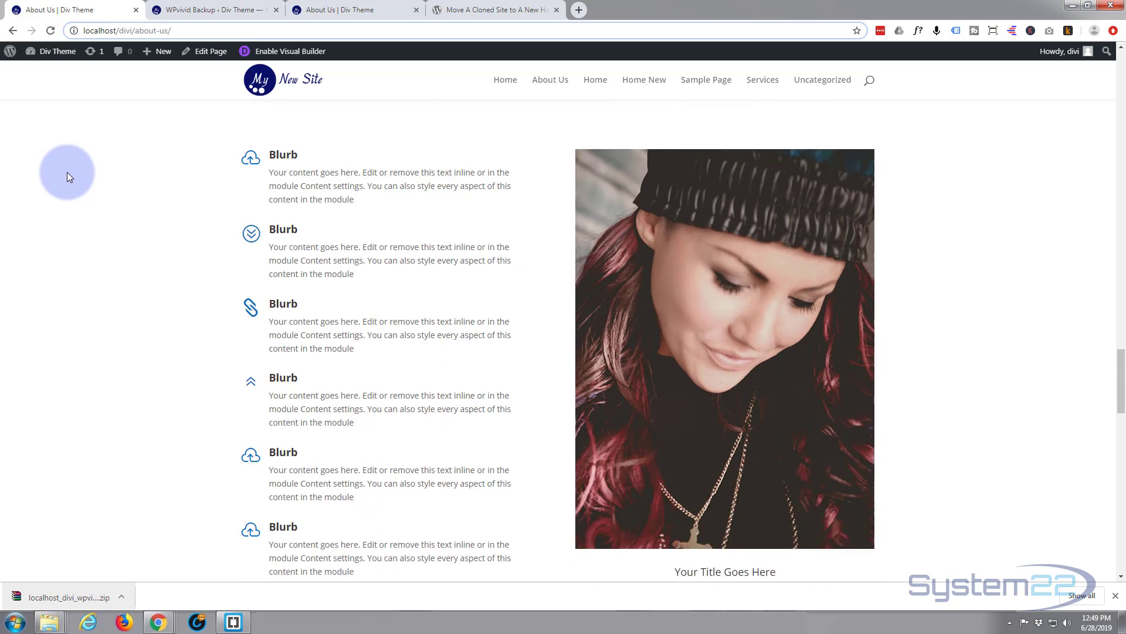
scroll(67, 172, down, 14)
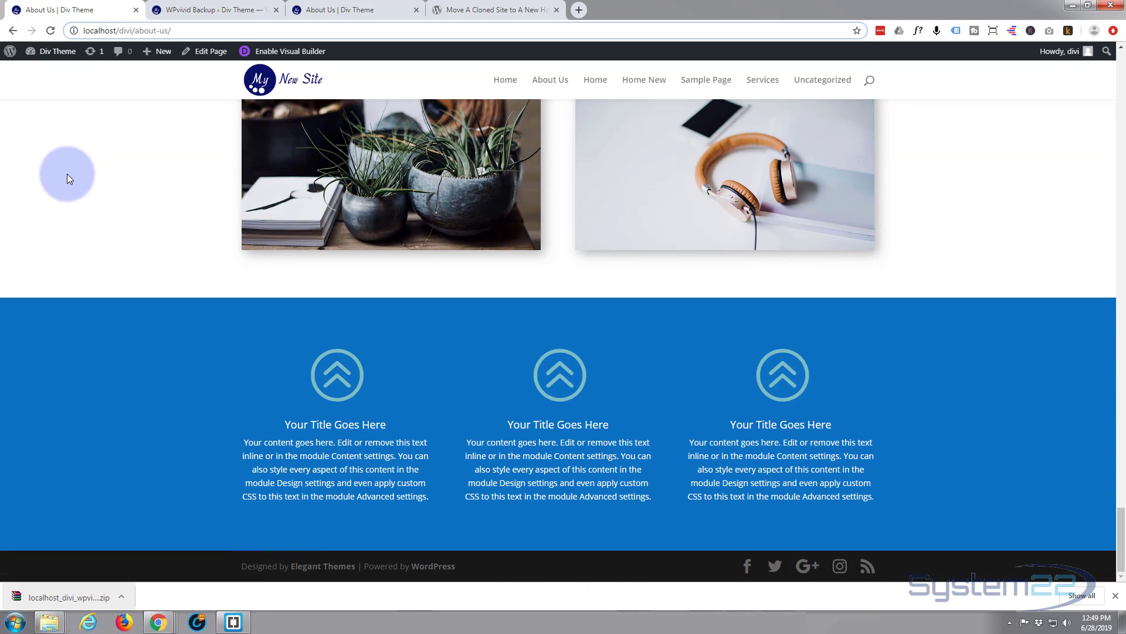
click(332, 13)
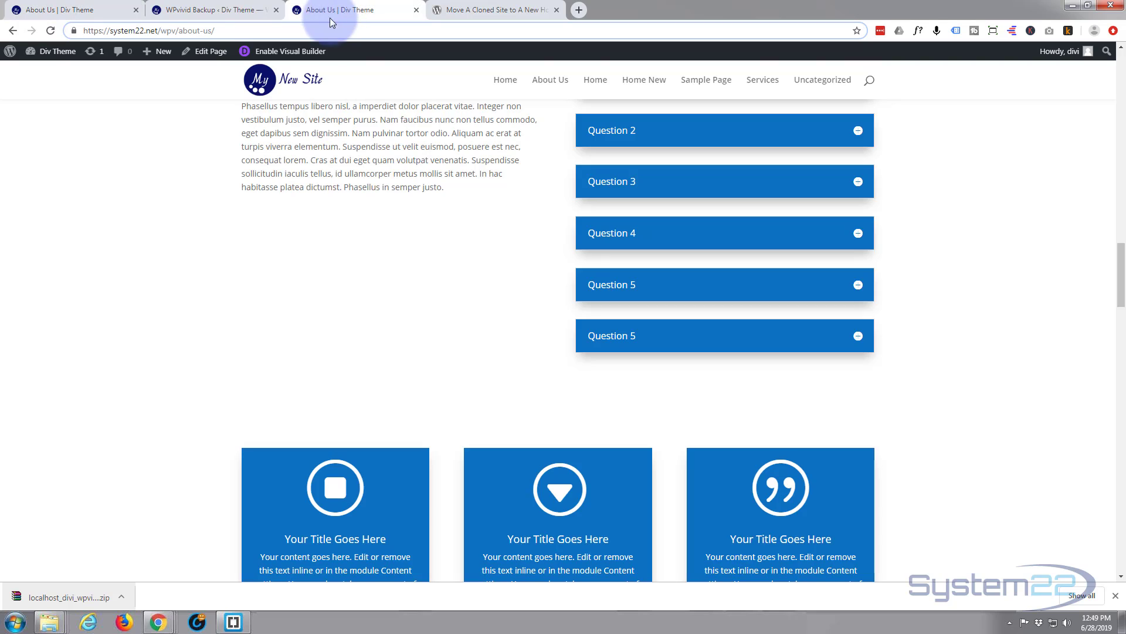
Step: Review the live Services page's countdown, skill bars and blurbs, then show WPvivid's wordpress.org page
click(762, 80)
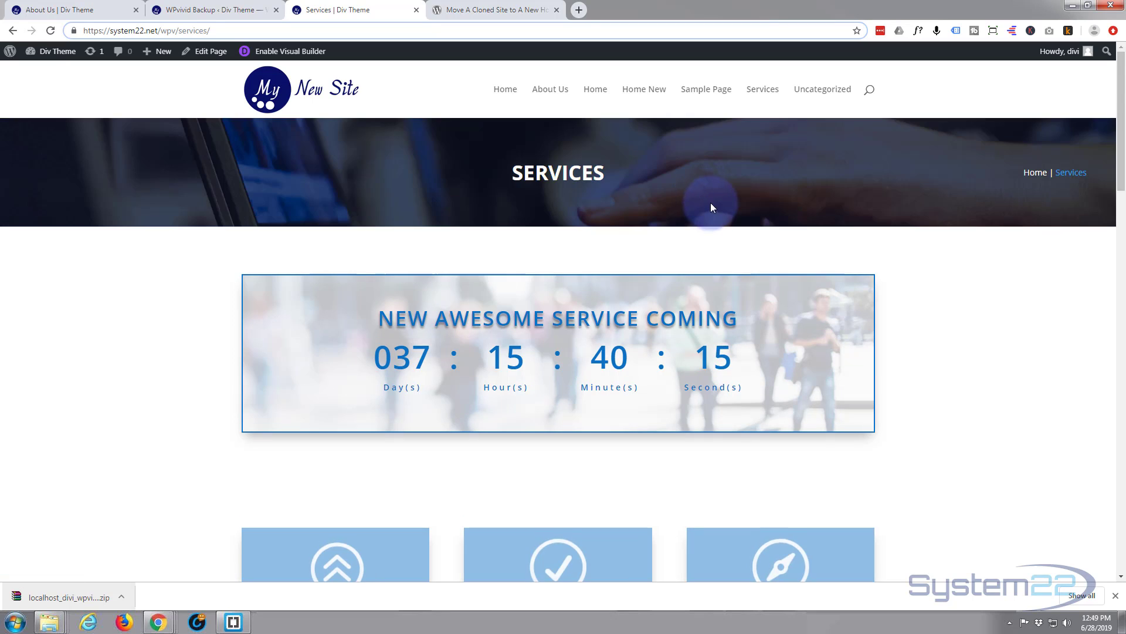
scroll(715, 200, down, 12)
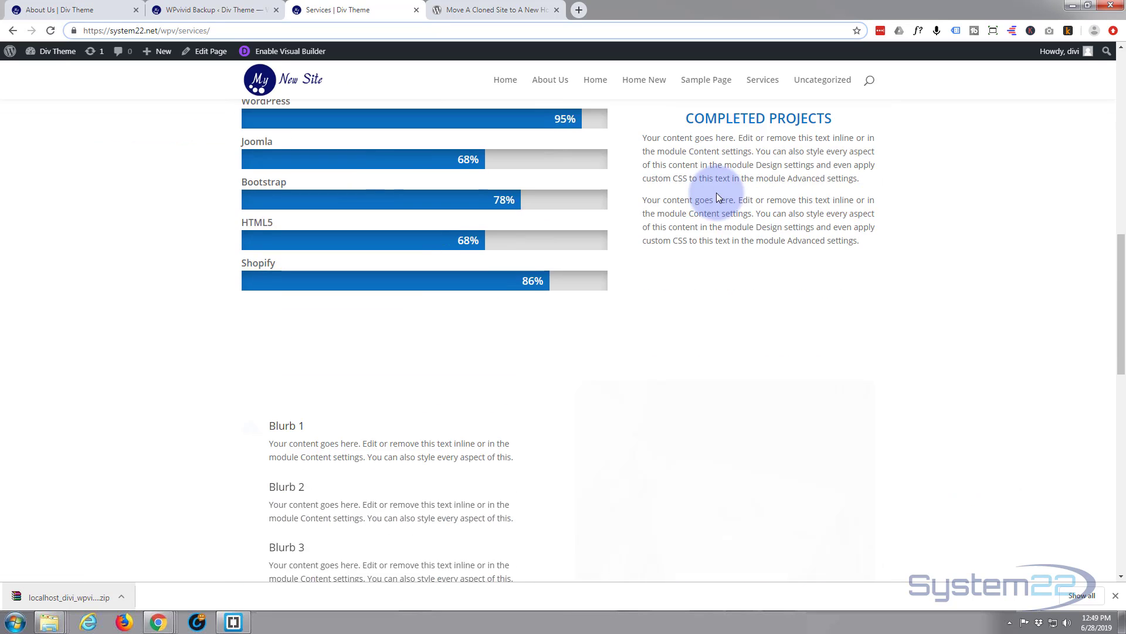
scroll(716, 192, down, 12)
scroll(716, 192, up, 10)
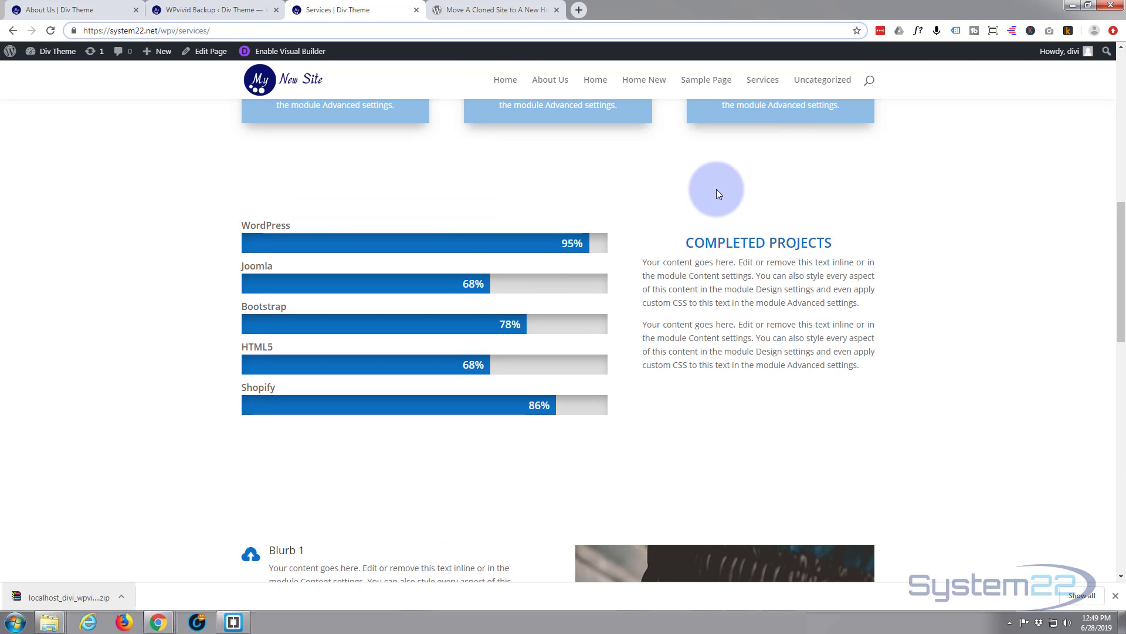
scroll(716, 189, up, 8)
click(520, 22)
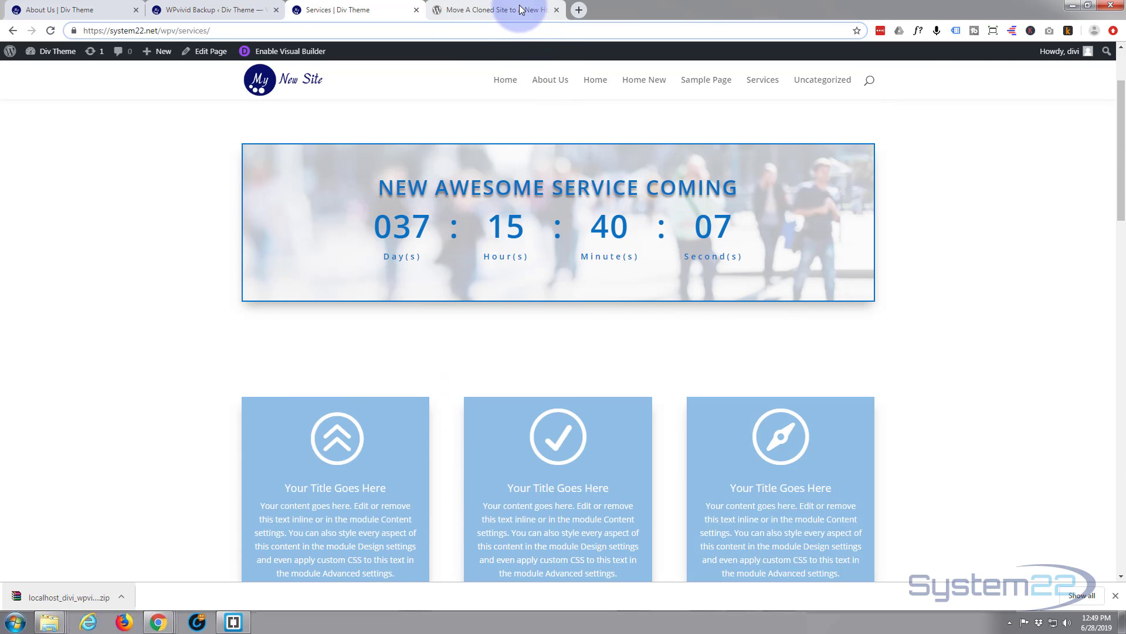